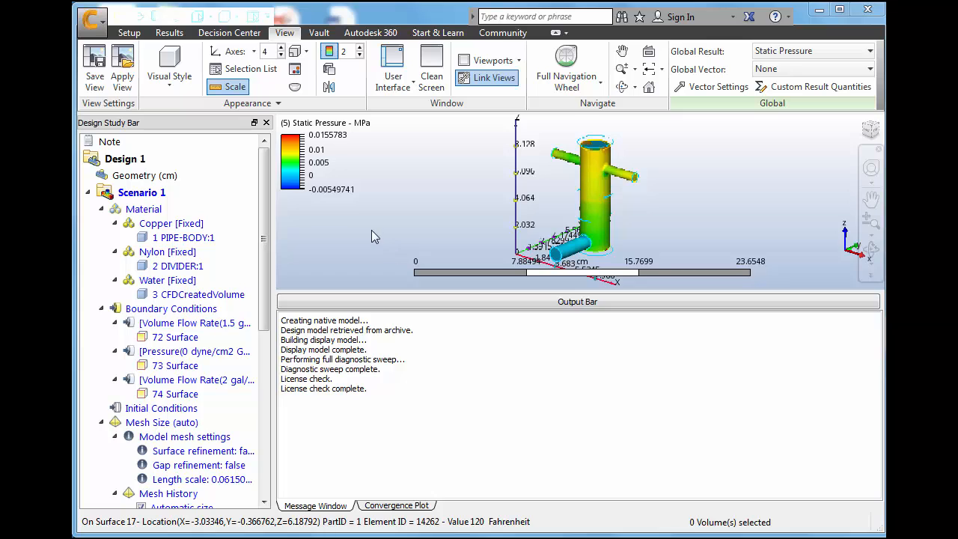
# Compare the convergence plots of Scenario 1 and Scenario 2, returning to Scenario 1 as the active scenario
pyautogui.click(397, 506)
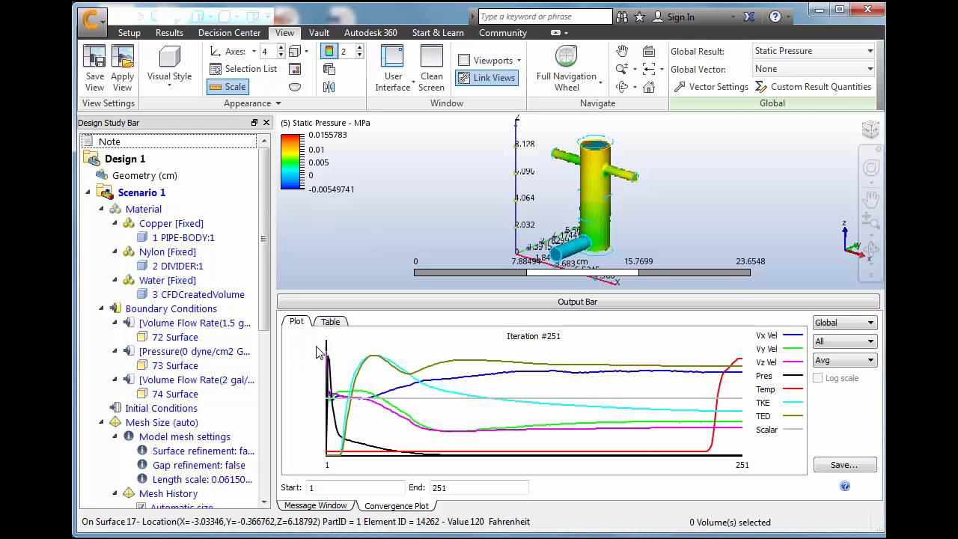
pyautogui.moveTo(268, 278); pyautogui.dragTo(268, 445)
pyautogui.click(148, 488)
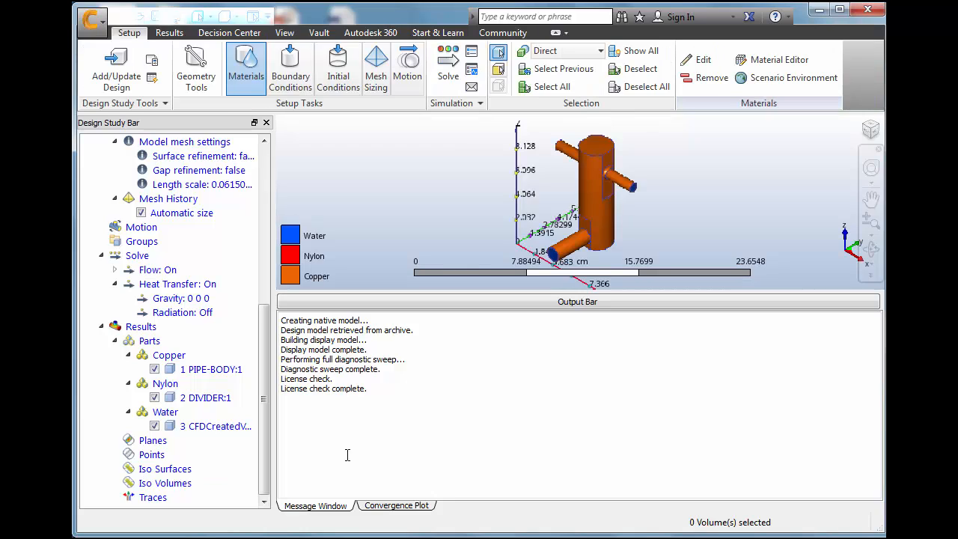
pyautogui.click(398, 506)
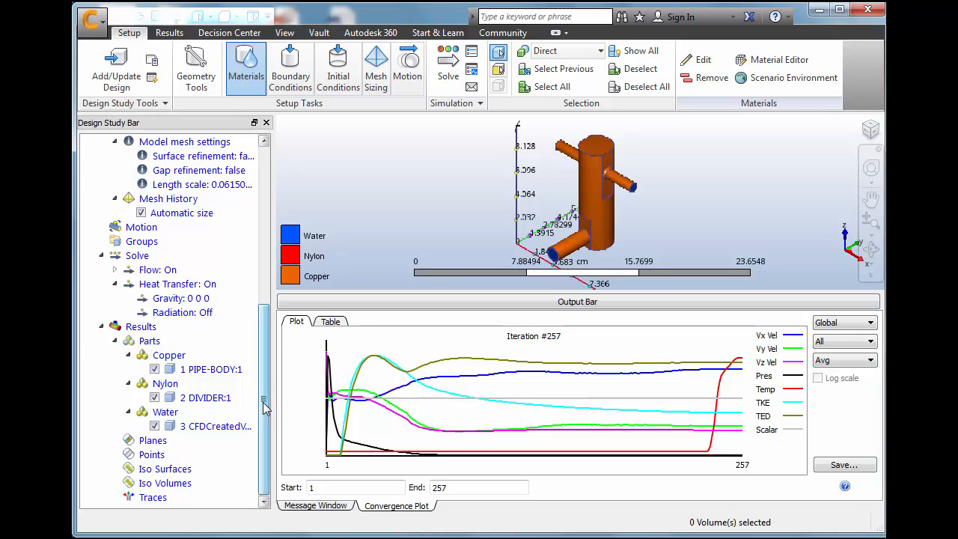
pyautogui.moveTo(265, 406); pyautogui.dragTo(263, 238)
pyautogui.doubleClick(161, 194)
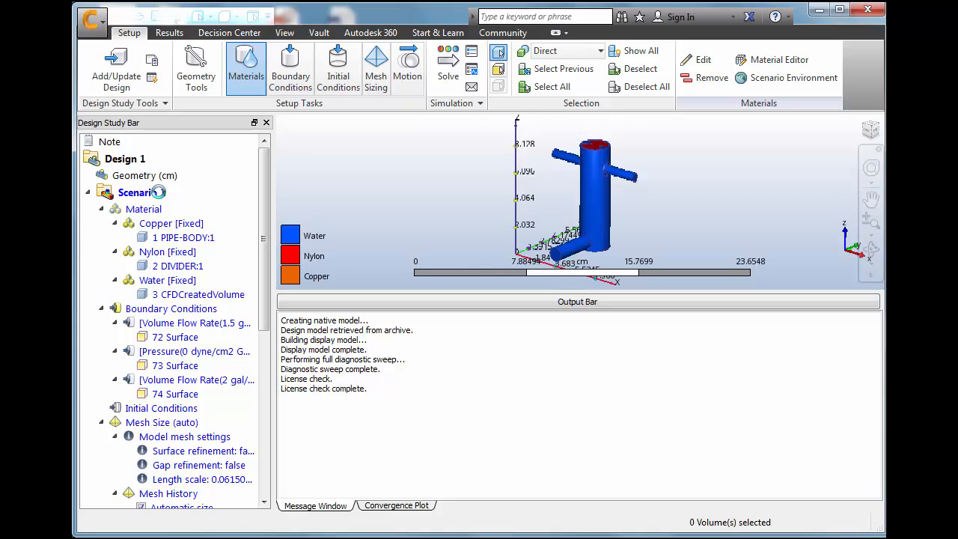
# Hide the bounding coordinate axes and the local coordinate axes, keeping the global axes displayed
pyautogui.click(285, 33)
pyautogui.click(238, 52)
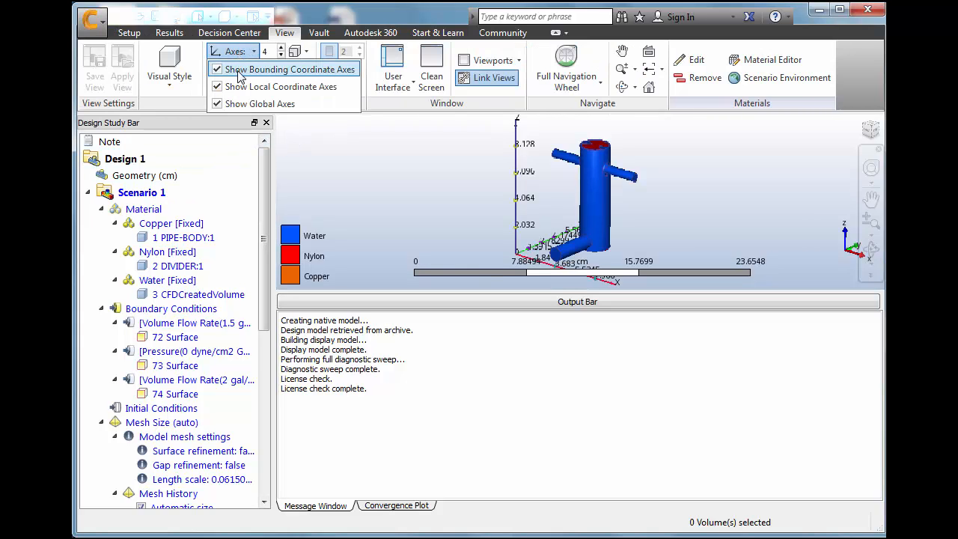
pyautogui.click(241, 69)
pyautogui.click(243, 87)
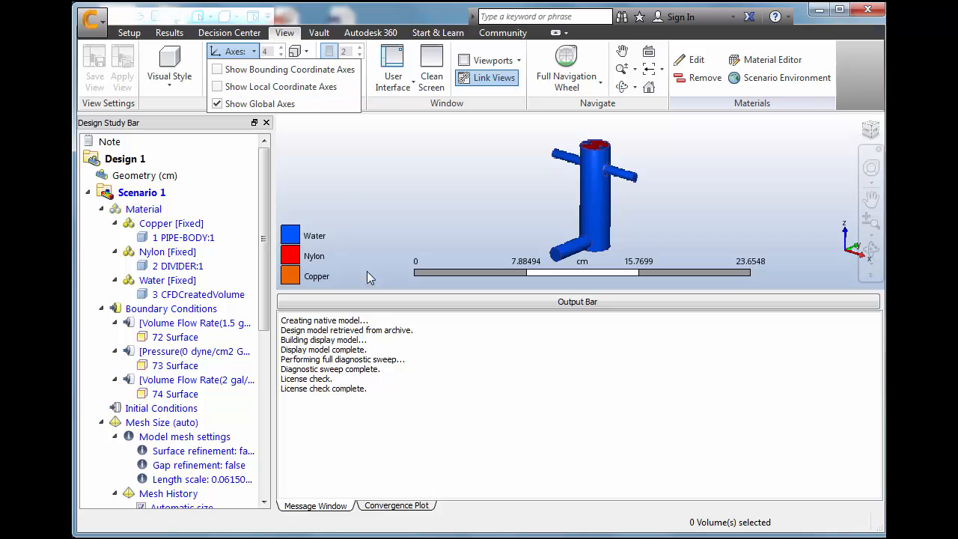
pyautogui.click(319, 305)
# Collapse the Output Bar to enlarge the model's graphics area
pyautogui.click(291, 303)
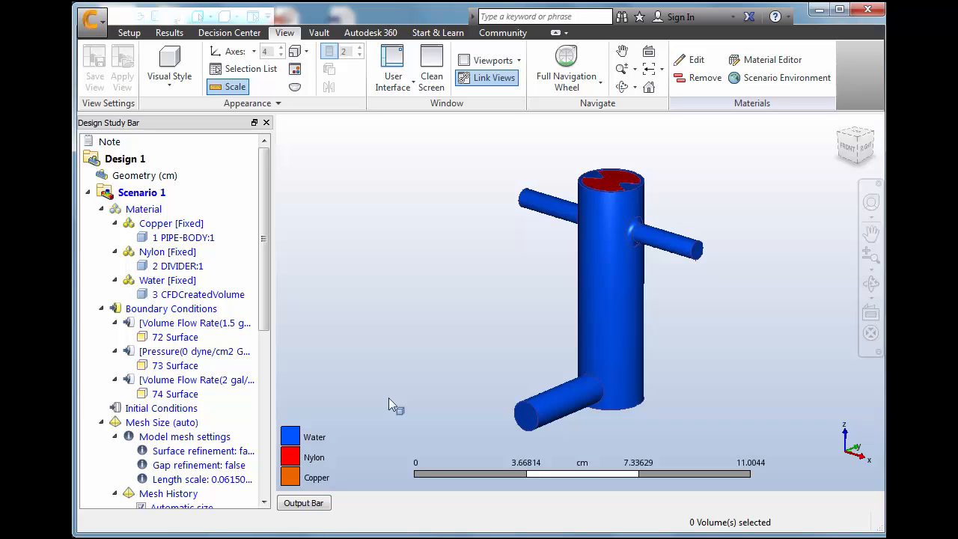
pyautogui.click(325, 501)
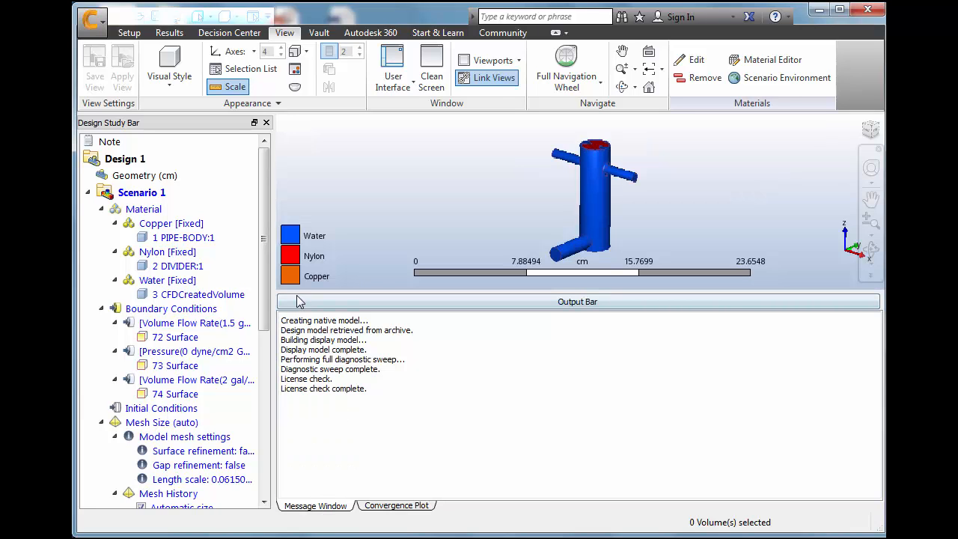
pyautogui.click(299, 302)
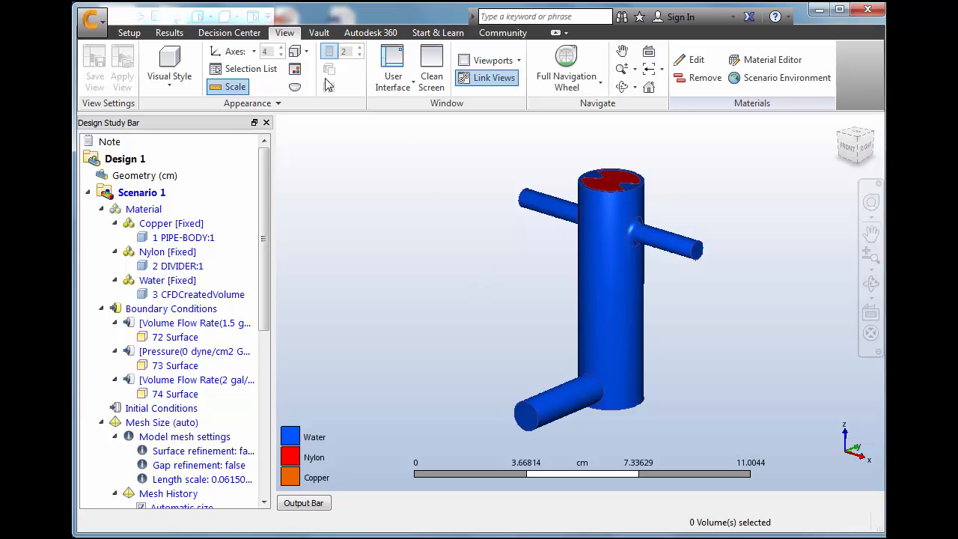
# Display Scenario 1's results and set the static pressure legend units to Pa
pyautogui.click(170, 33)
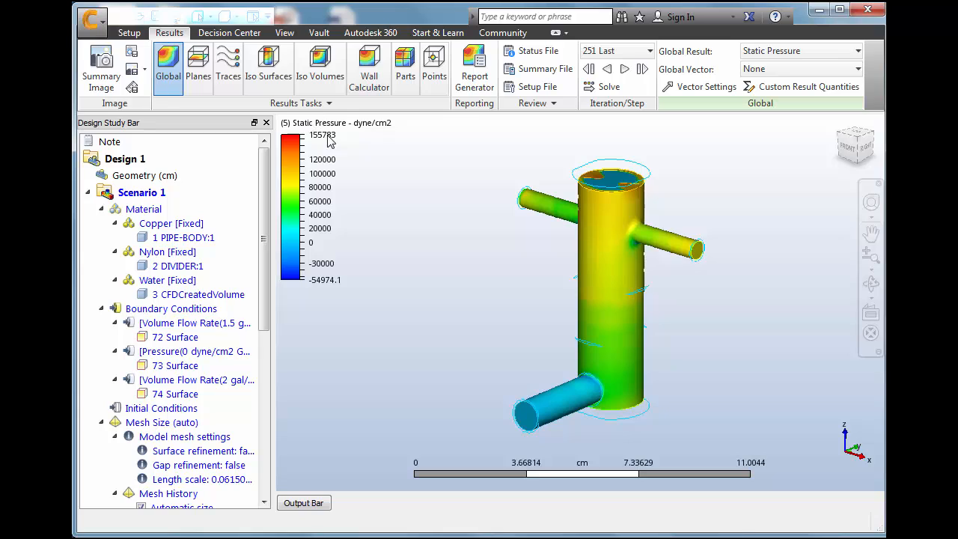
pyautogui.rightClick(296, 203)
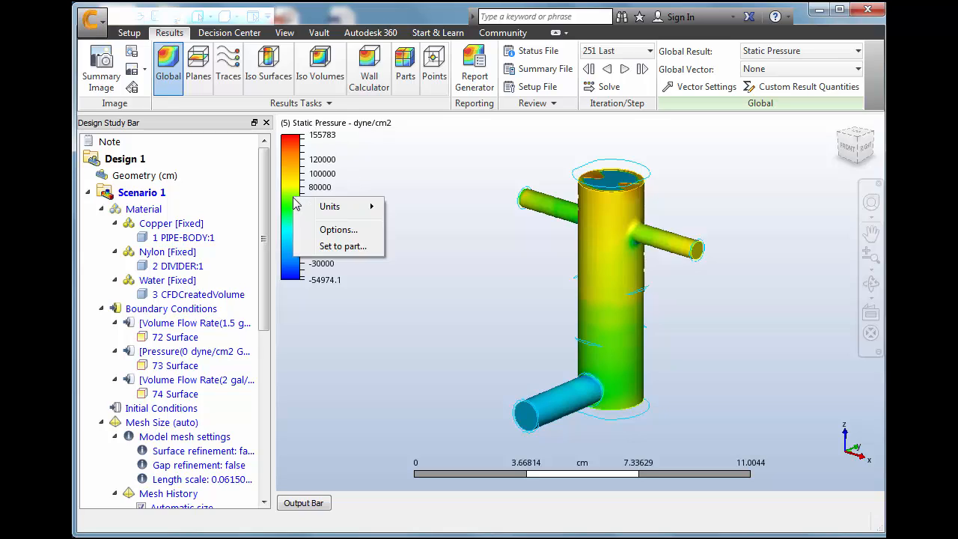
pyautogui.moveTo(334, 214)
pyautogui.click(410, 225)
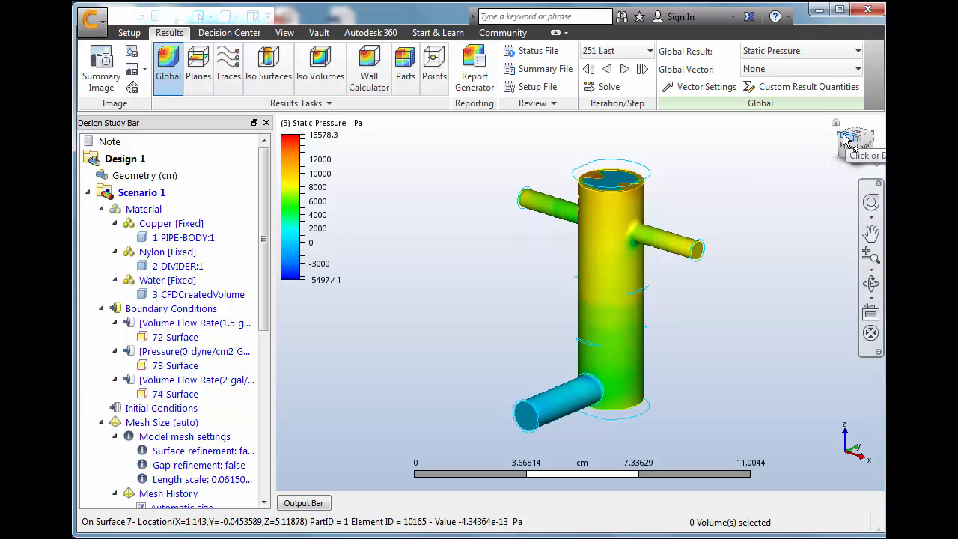
# Change the global result shown on the pipe model to Temperature
pyautogui.moveTo(845, 140); pyautogui.dragTo(876, 180)
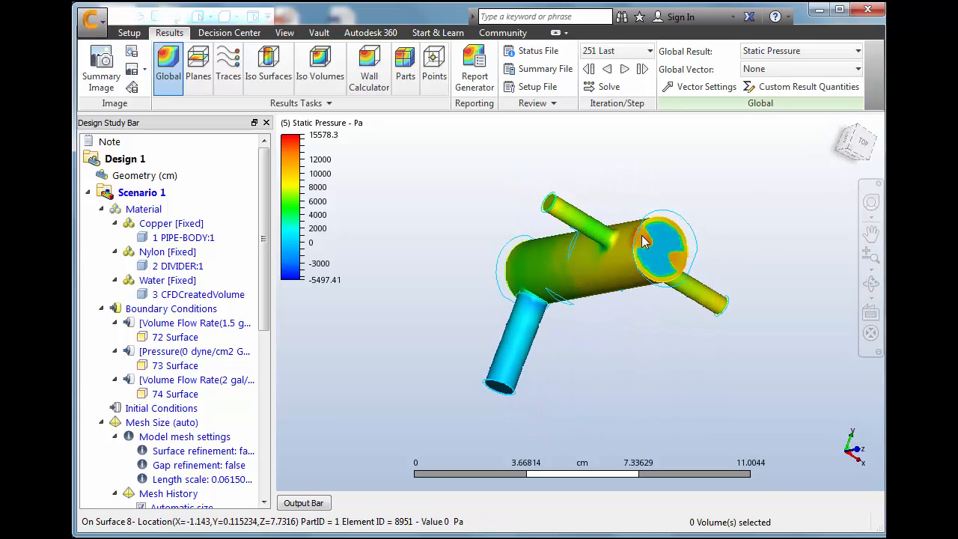
pyautogui.click(851, 155)
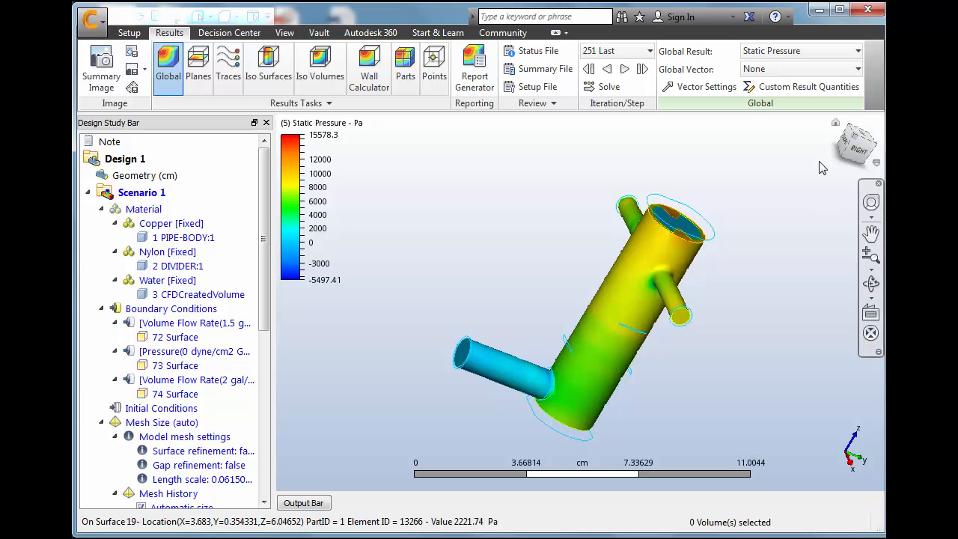
pyautogui.click(873, 142)
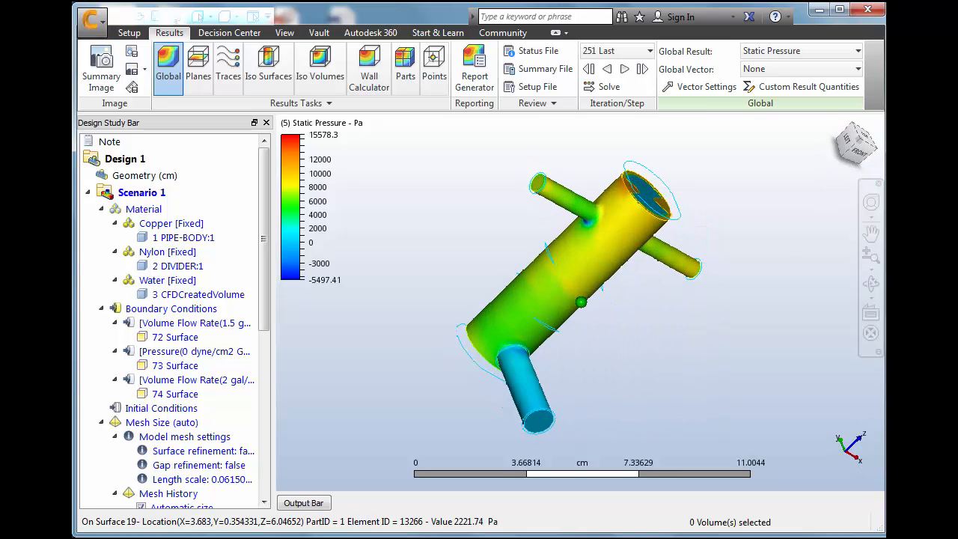
pyautogui.moveTo(860, 149)
pyautogui.mouseDown()
pyautogui.moveTo(841, 142)
pyautogui.moveTo(860, 153)
pyautogui.mouseUp()
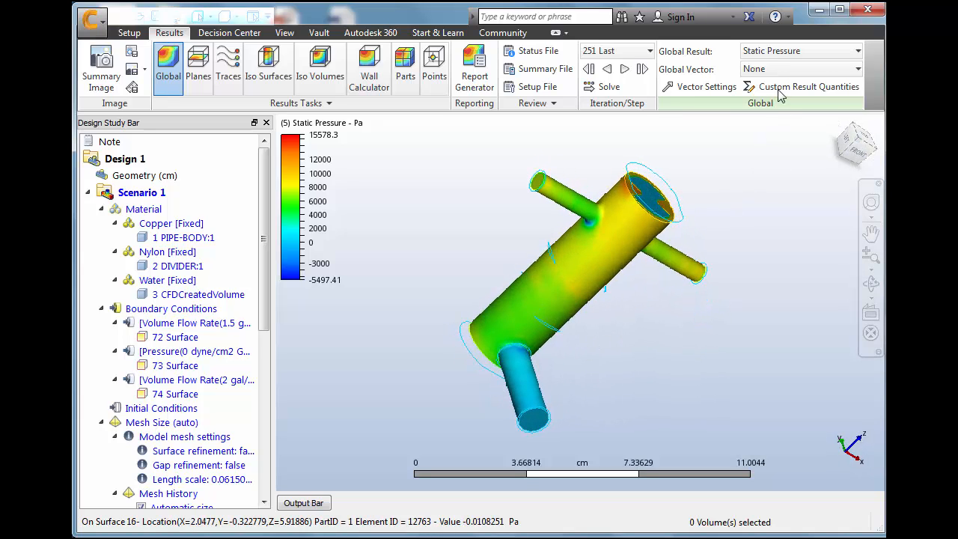
pyautogui.click(786, 51)
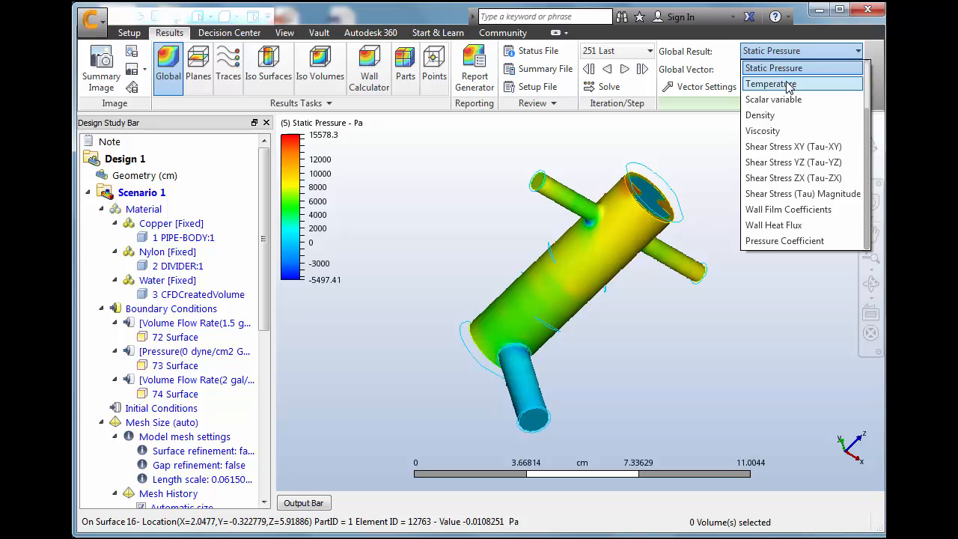
pyautogui.click(788, 84)
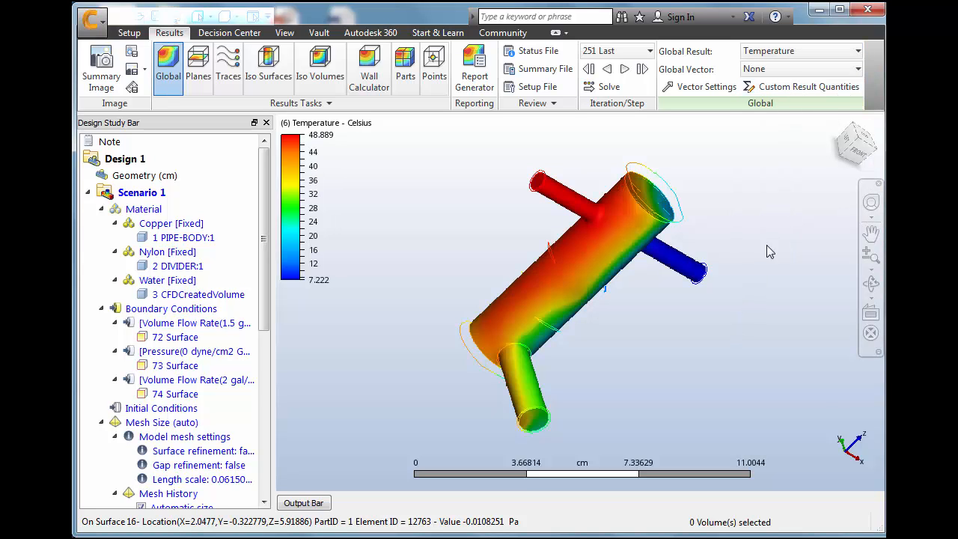
# Set the temperature legend units to Fahrenheit
pyautogui.moveTo(843, 148); pyautogui.dragTo(840, 147)
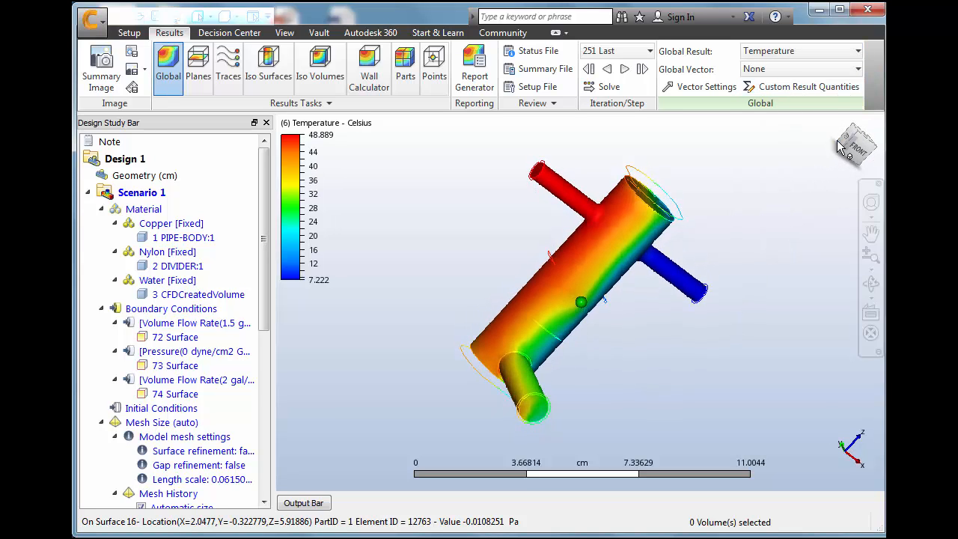
pyautogui.rightClick(295, 193)
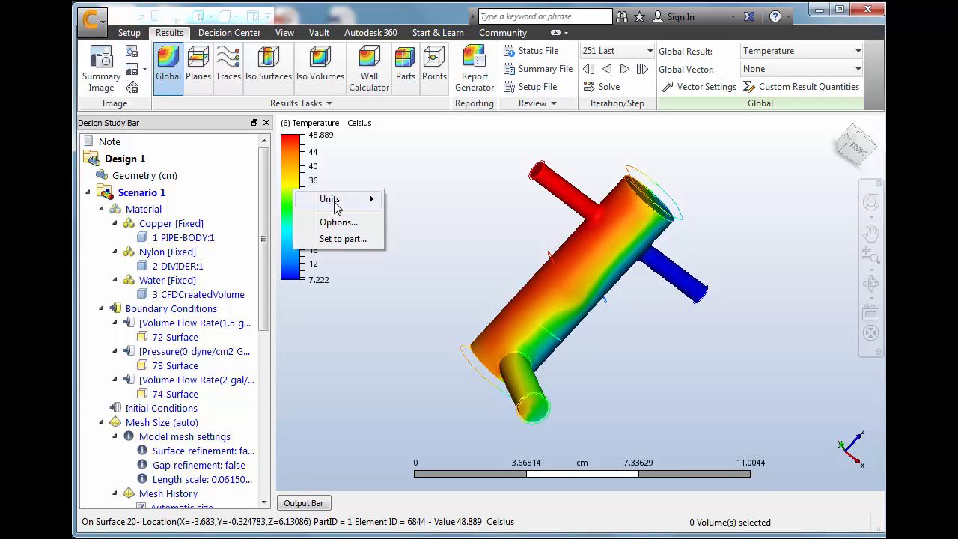
pyautogui.moveTo(359, 199)
pyautogui.click(415, 218)
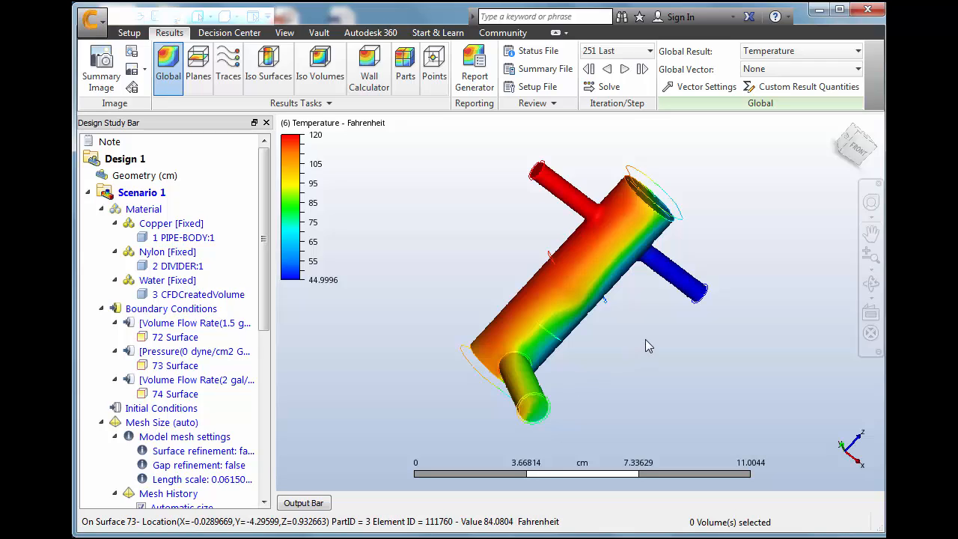
pyautogui.click(858, 132)
pyautogui.moveTo(857, 142); pyautogui.dragTo(798, 130)
pyautogui.moveTo(851, 167); pyautogui.dragTo(851, 152)
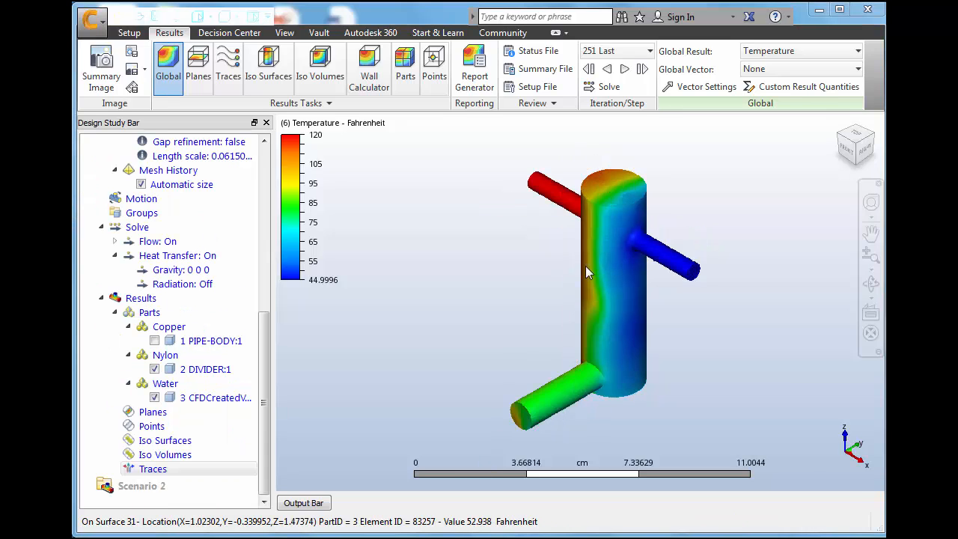
# Set up a particle trace set for the lower pipe's front opening with Circular seed type and Hexagon seed pattern
pyautogui.click(229, 61)
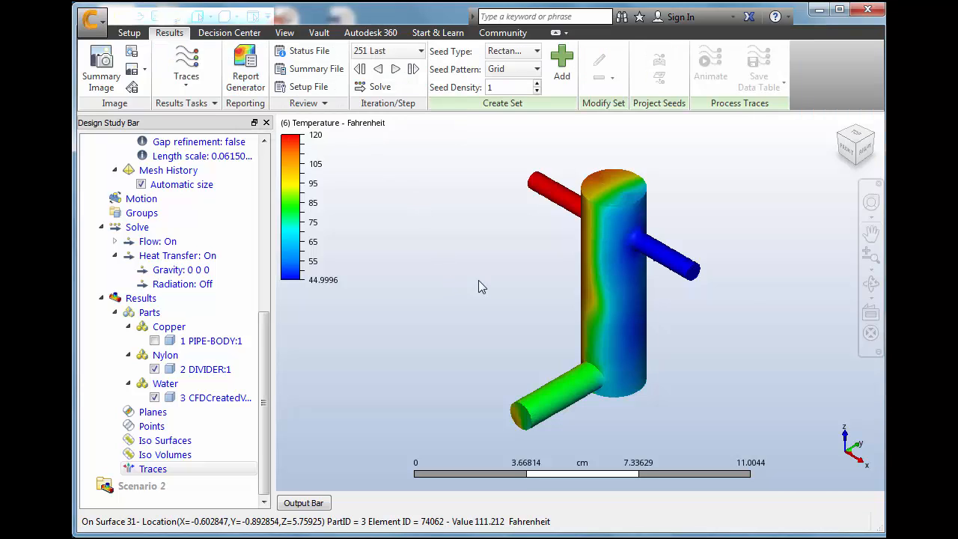
pyautogui.click(852, 154)
pyautogui.scroll(6, 588, 424)
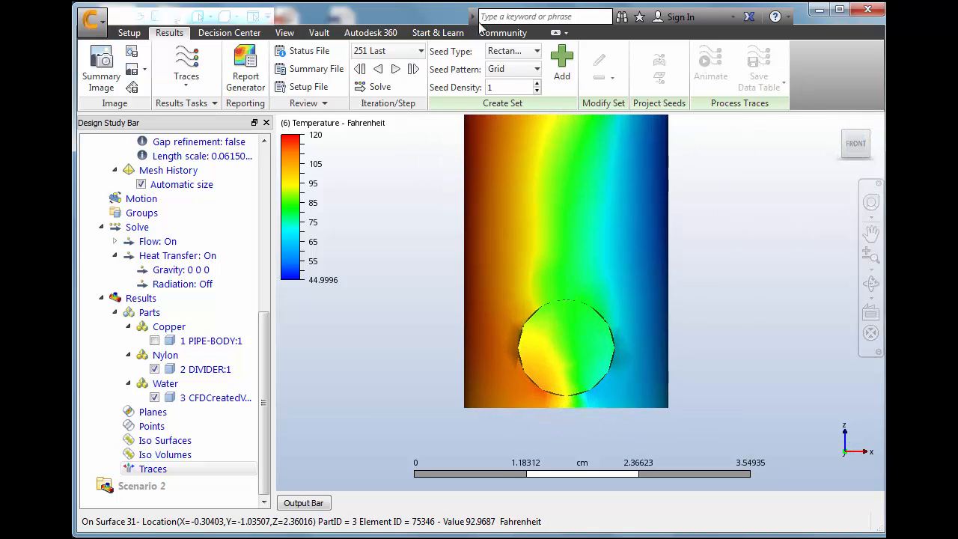
pyautogui.click(537, 51)
pyautogui.click(516, 116)
pyautogui.click(528, 58)
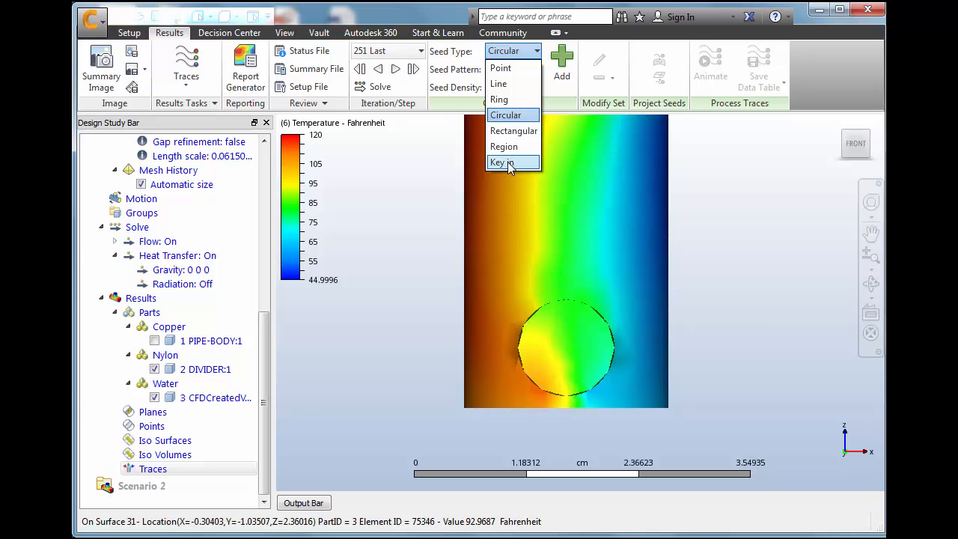
pyautogui.click(518, 116)
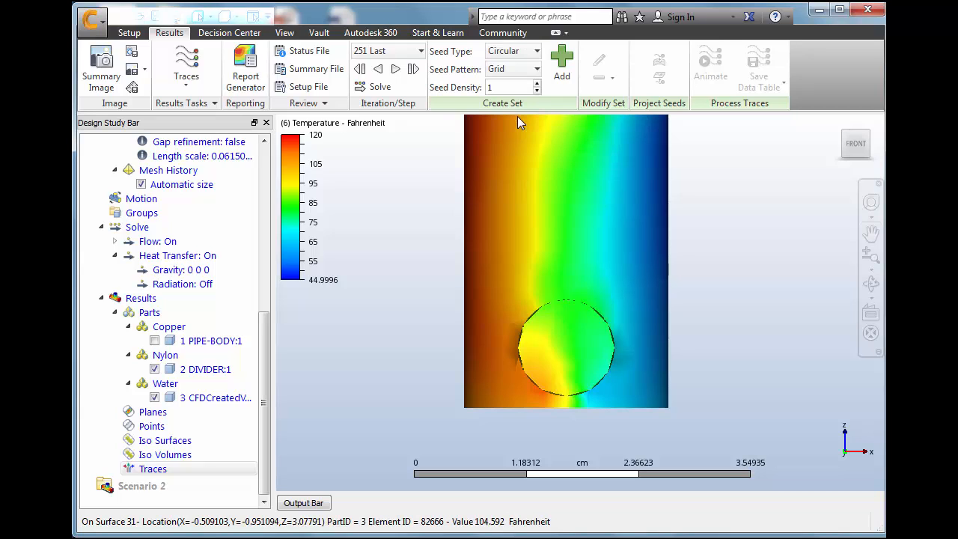
pyautogui.click(536, 66)
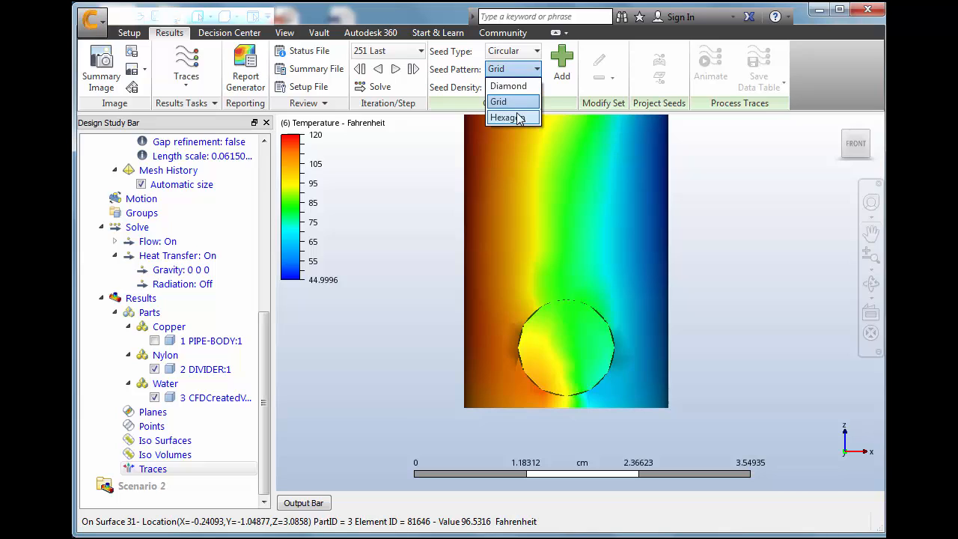
pyautogui.click(517, 118)
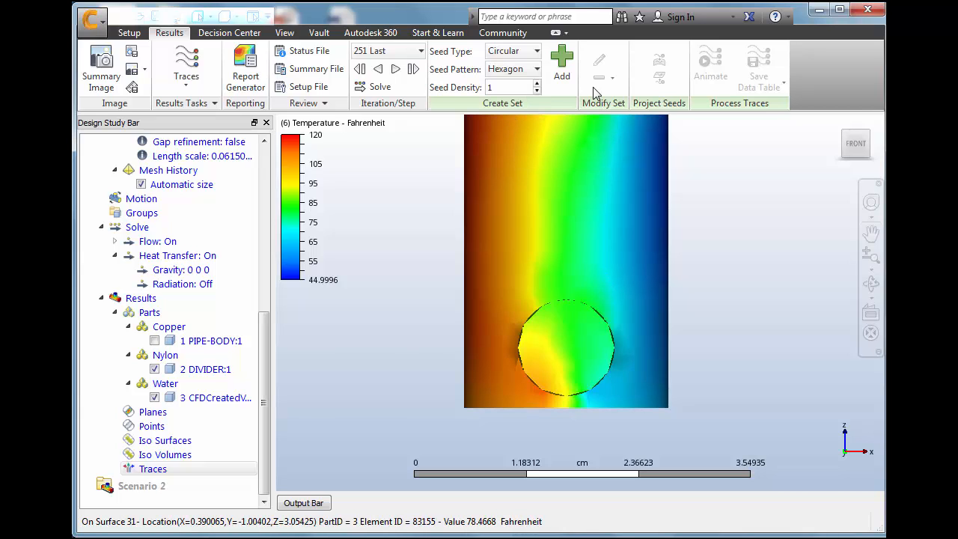
# Add a circular trace seed set centred on the lower pipe's front face, extending its radius nearly to the opening's edge
pyautogui.click(563, 59)
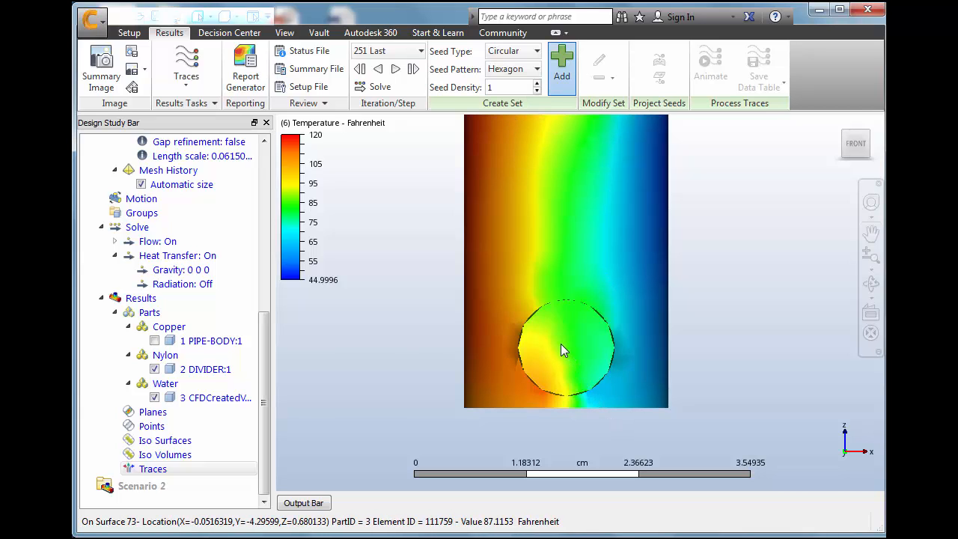
pyautogui.moveTo(565, 346); pyautogui.dragTo(586, 387)
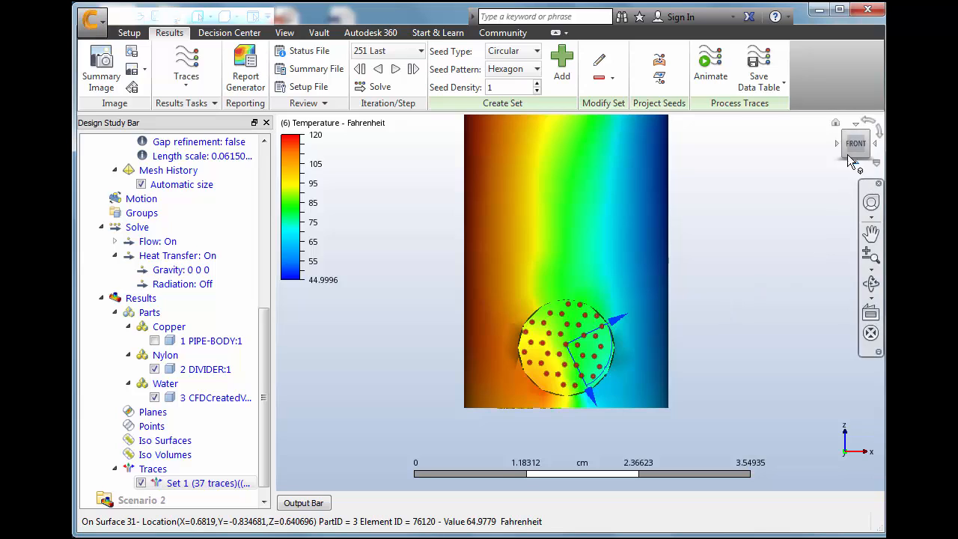
pyautogui.click(836, 124)
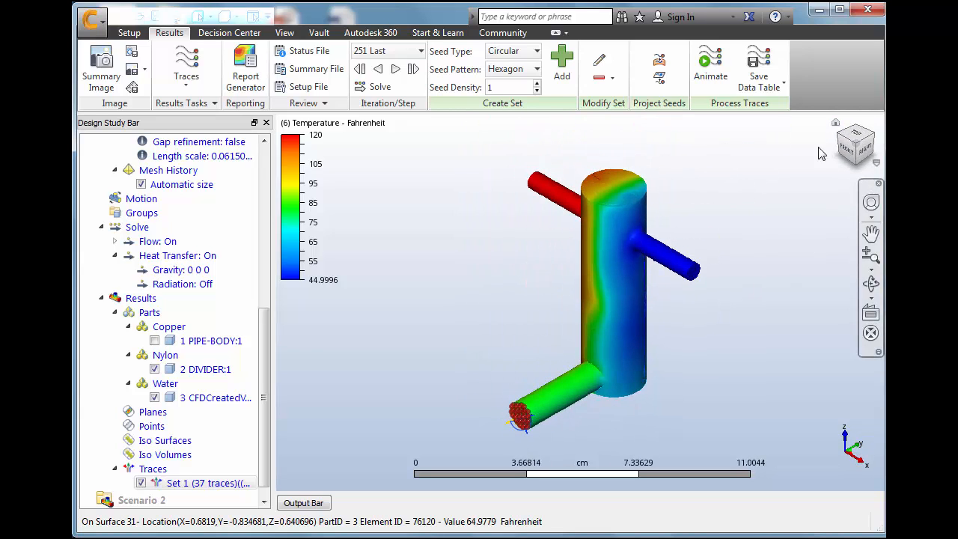
pyautogui.rightClick(633, 319)
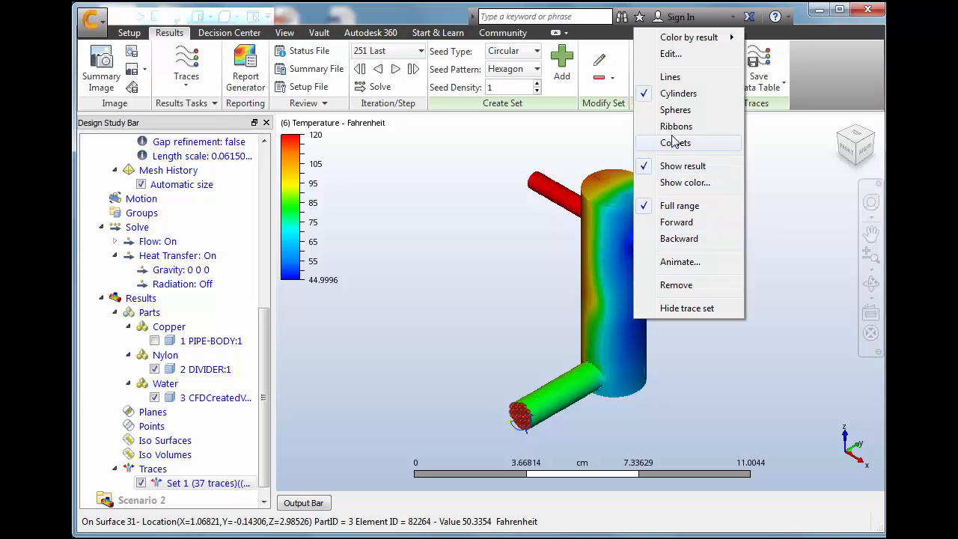
pyautogui.click(609, 309)
pyautogui.rightClick(607, 291)
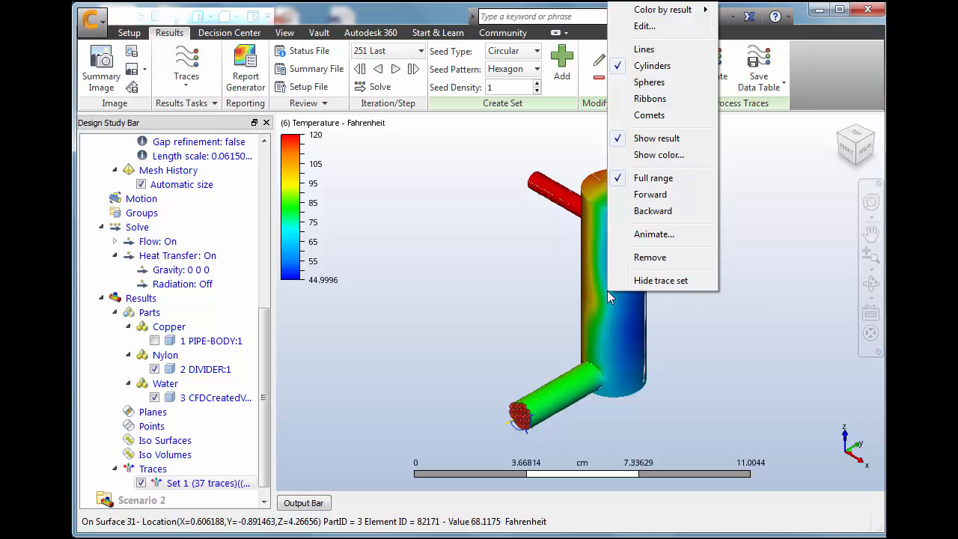
pyautogui.click(604, 280)
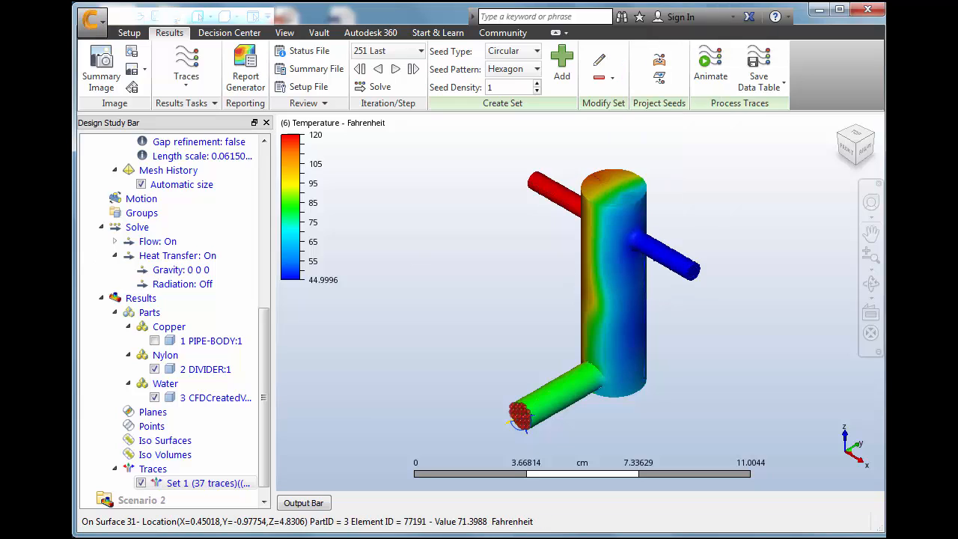
# Change the display of the nylon divider and the water volume to Outline
pyautogui.rightClick(204, 371)
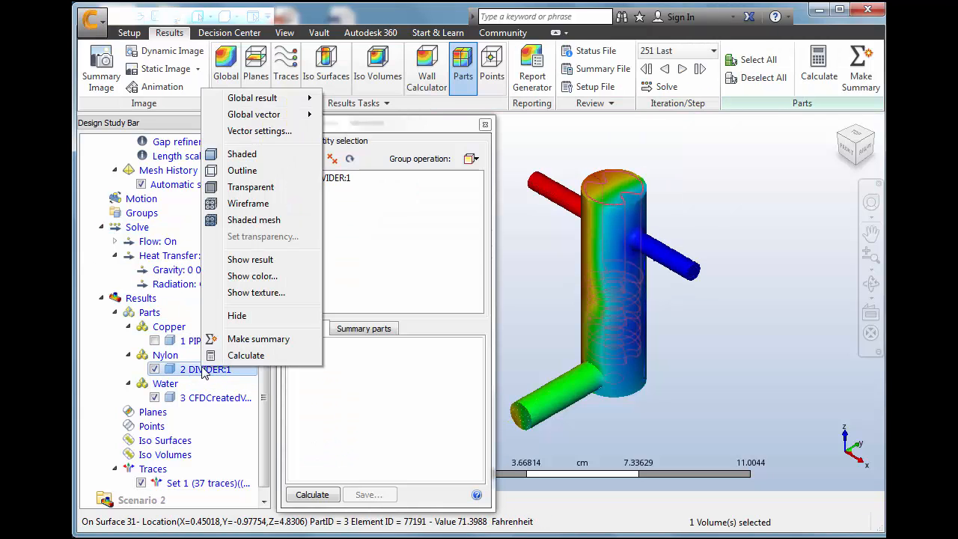
pyautogui.click(270, 155)
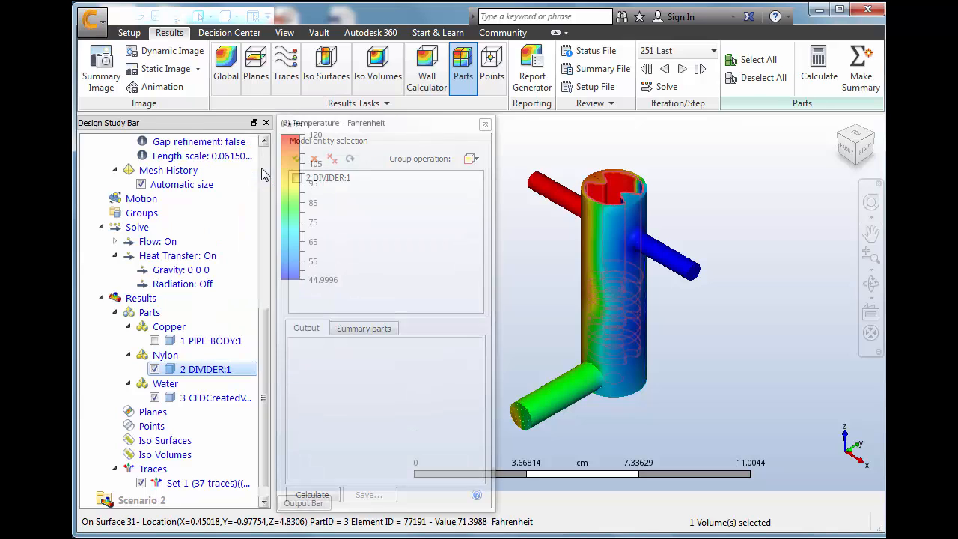
pyautogui.rightClick(180, 387)
pyautogui.click(217, 190)
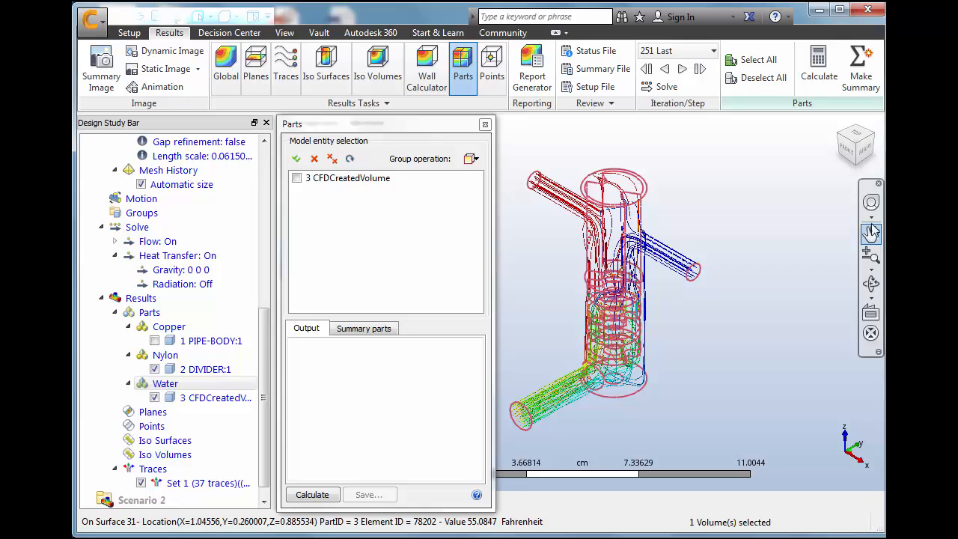
pyautogui.moveTo(856, 166)
pyautogui.mouseDown()
pyautogui.moveTo(872, 114)
pyautogui.moveTo(843, 142)
pyautogui.moveTo(876, 142)
pyautogui.moveTo(868, 155)
pyautogui.moveTo(839, 153)
pyautogui.moveTo(858, 161)
pyautogui.mouseUp()
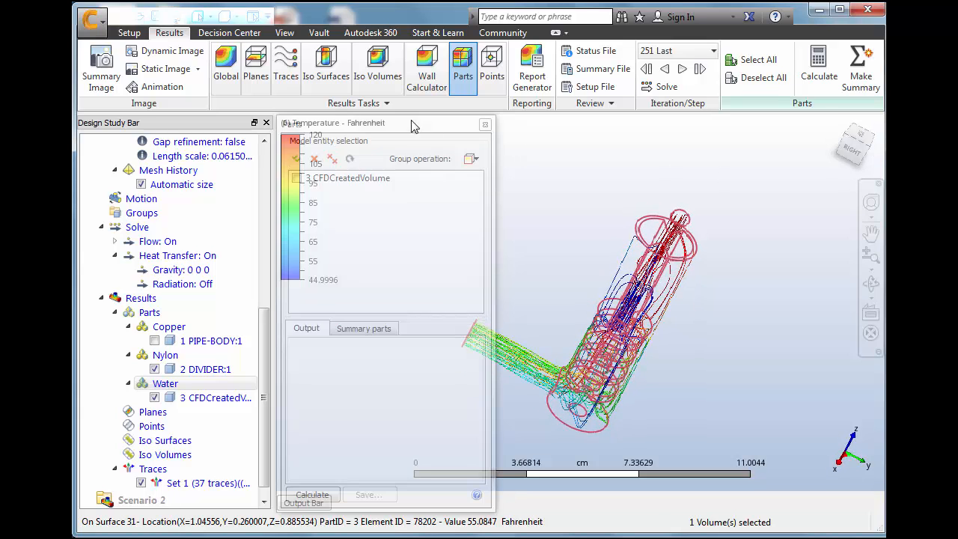
pyautogui.click(485, 128)
# Play the particle trace animation through the pipe with an animation time of 25 seconds
pyautogui.scroll(3, 542, 366)
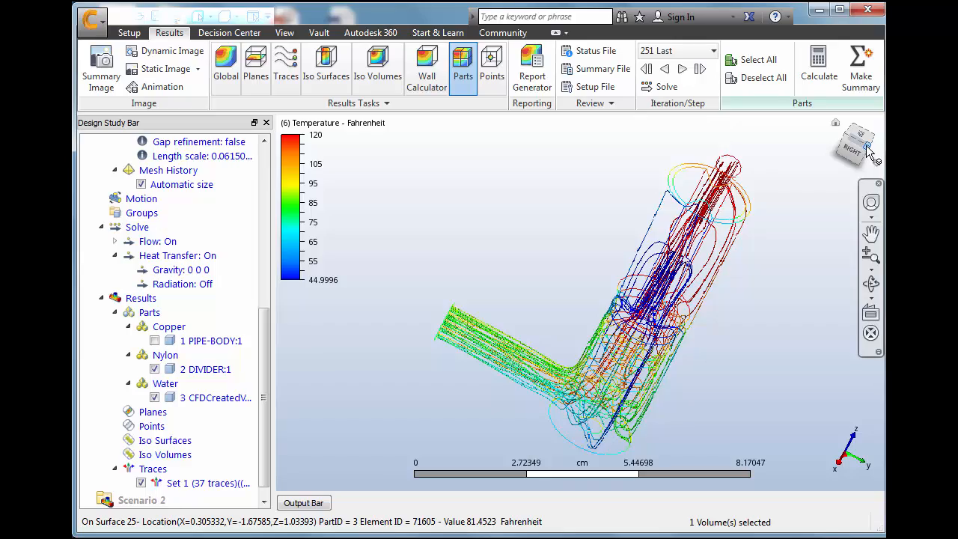
pyautogui.moveTo(866, 148); pyautogui.dragTo(779, 137)
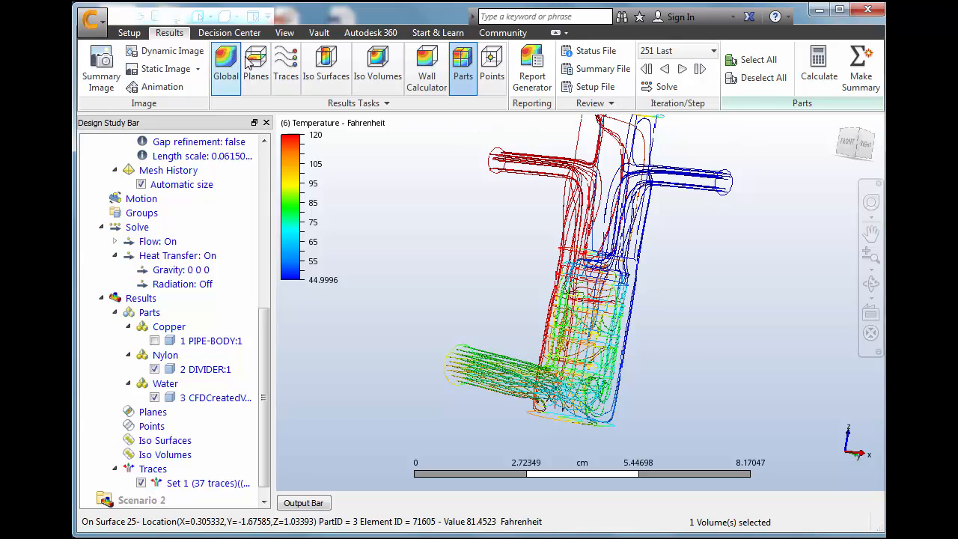
pyautogui.click(289, 66)
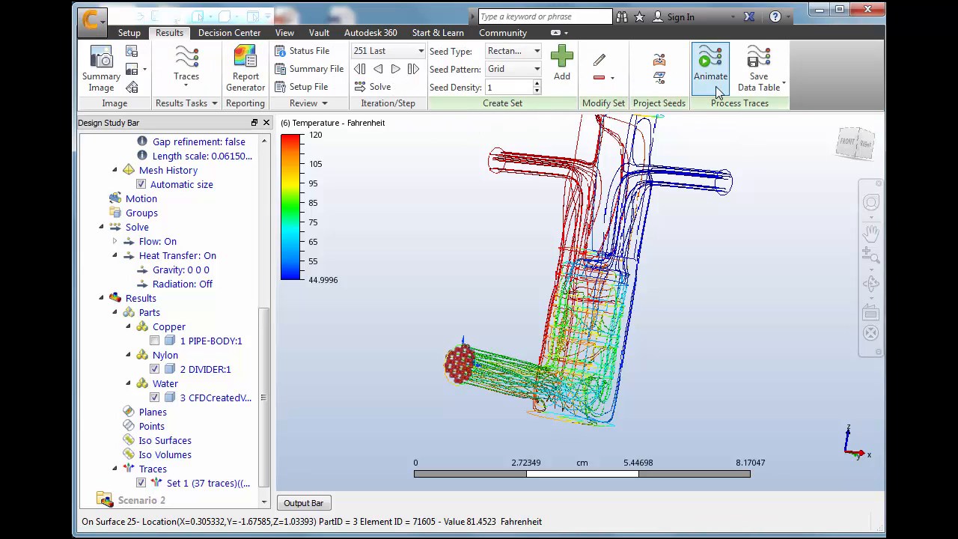
pyautogui.click(711, 64)
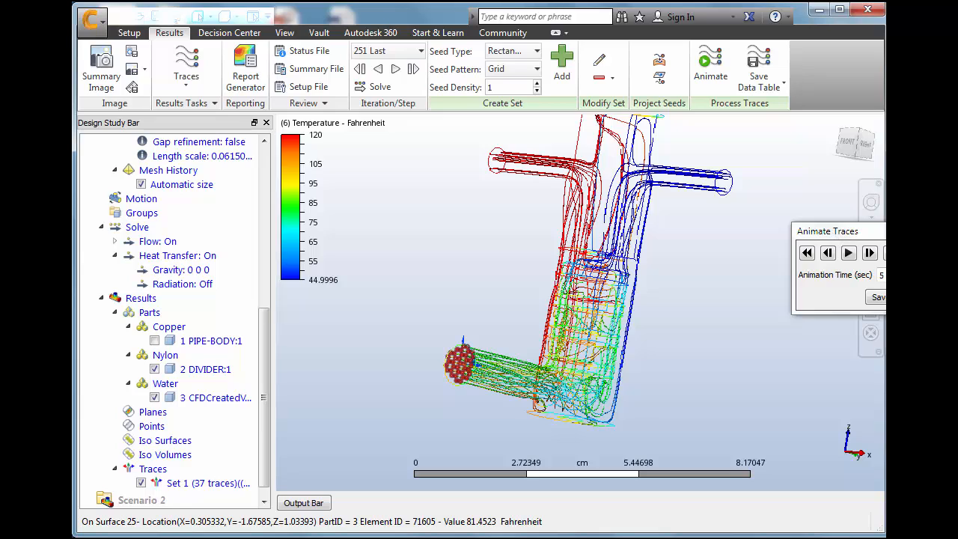
pyautogui.moveTo(892, 230); pyautogui.dragTo(777, 282)
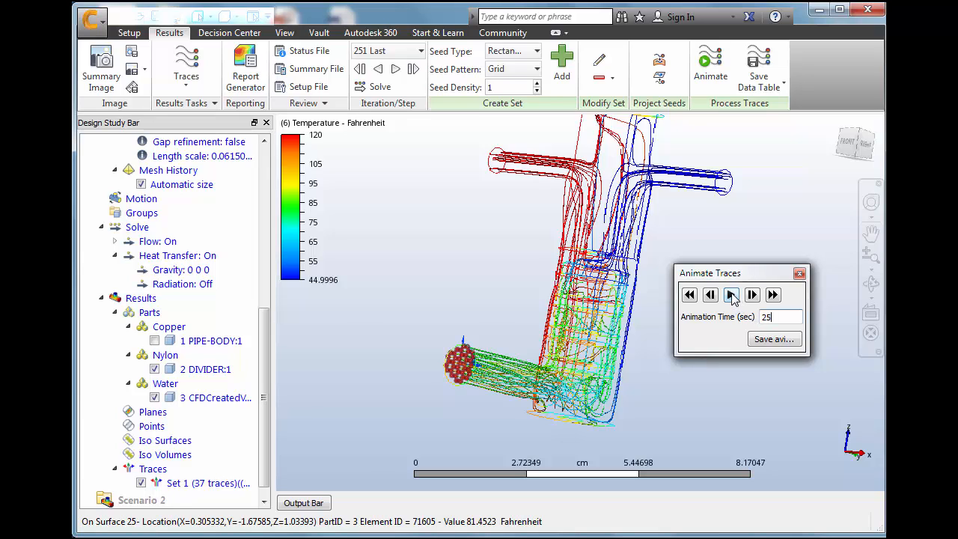
pyautogui.click(731, 296)
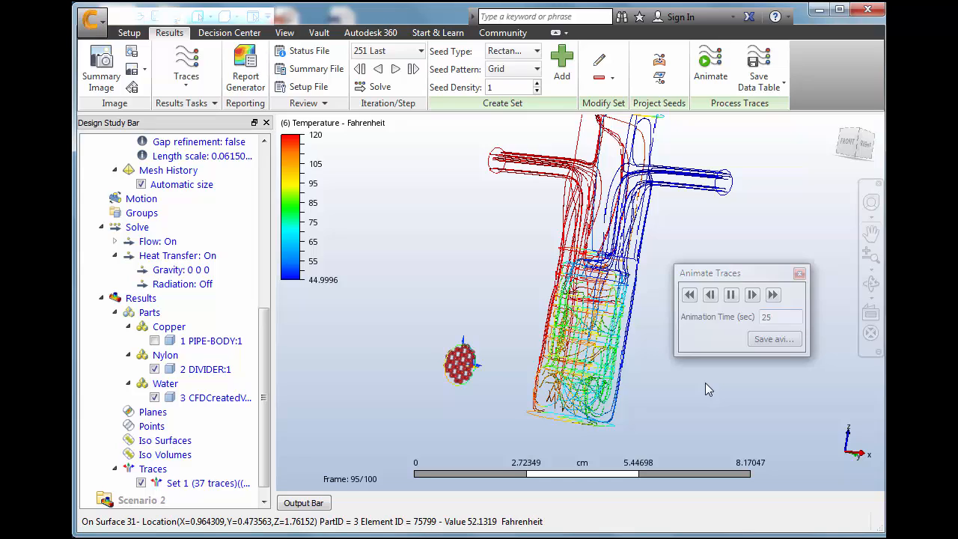
pyautogui.click(731, 295)
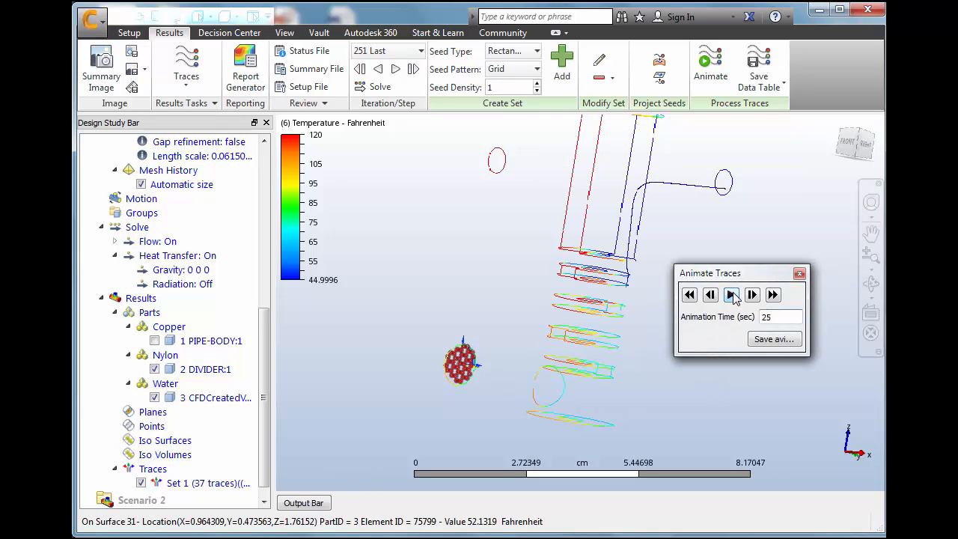
pyautogui.click(773, 295)
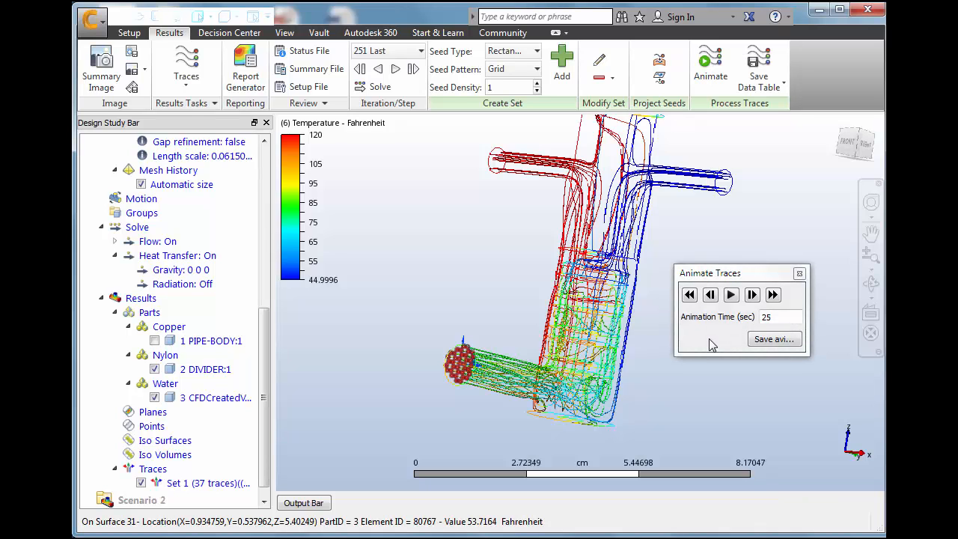
pyautogui.click(798, 273)
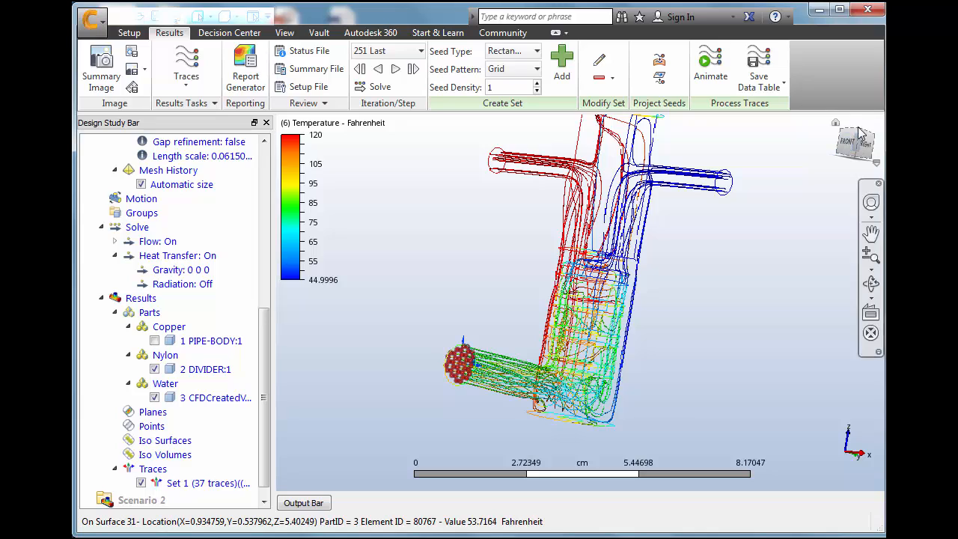
# Switch from traces to result planes and add a cutting plane showing Temperature through the model
pyautogui.click(214, 106)
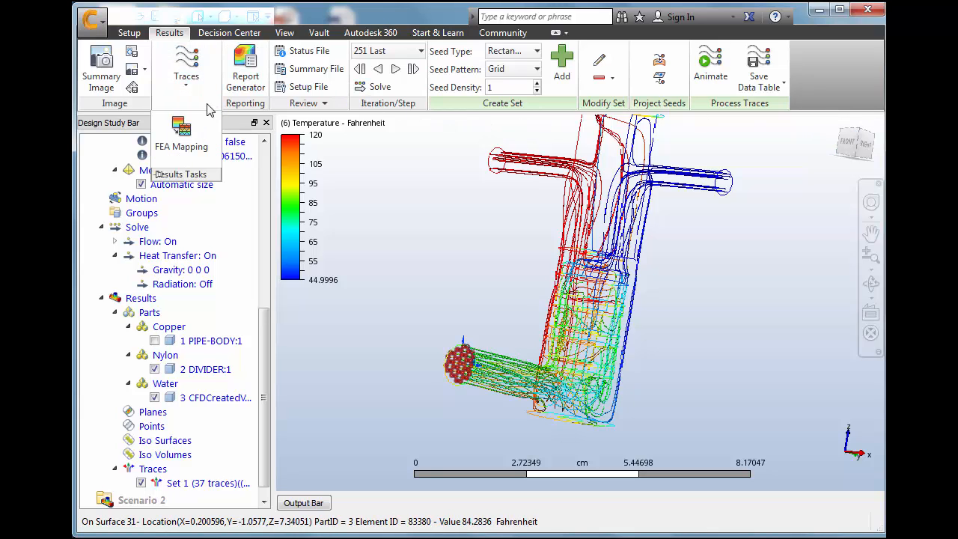
pyautogui.click(199, 86)
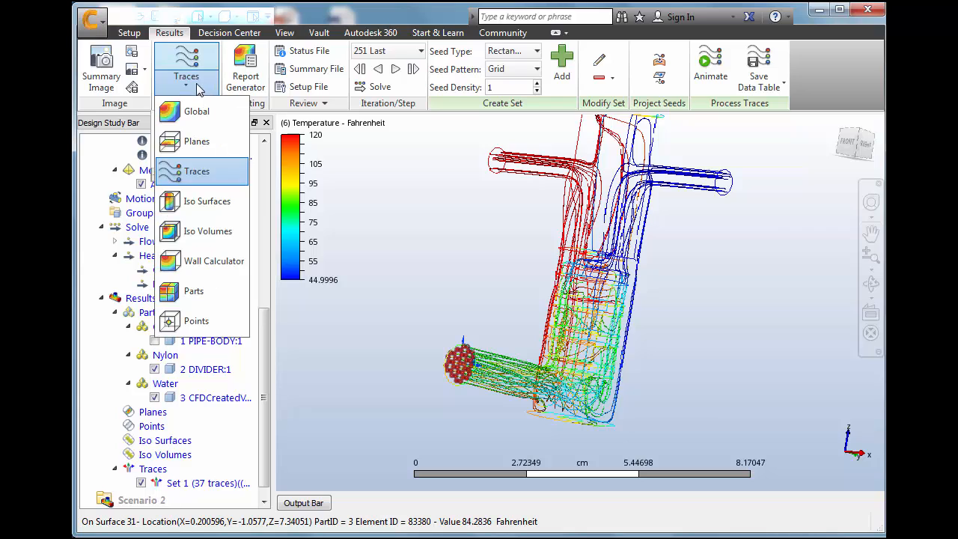
pyautogui.click(193, 141)
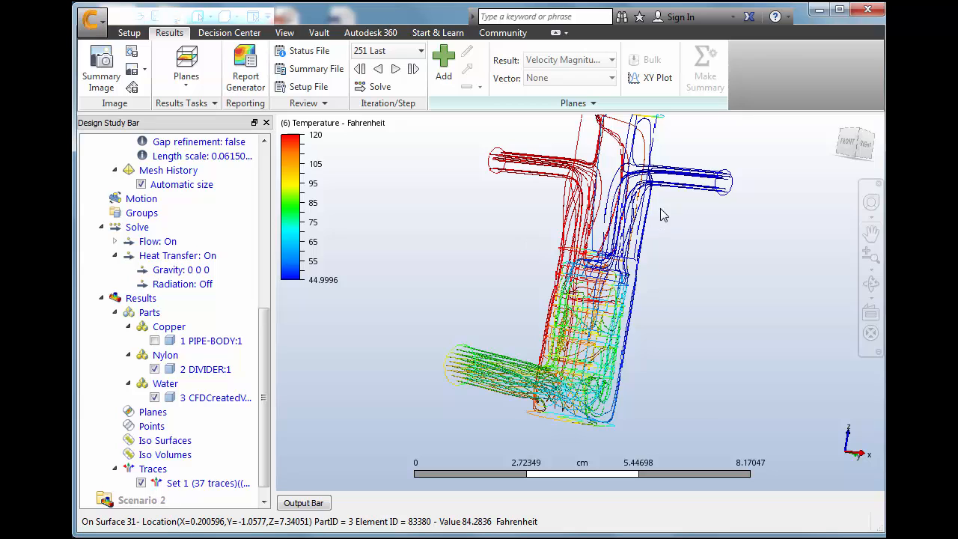
pyautogui.click(444, 59)
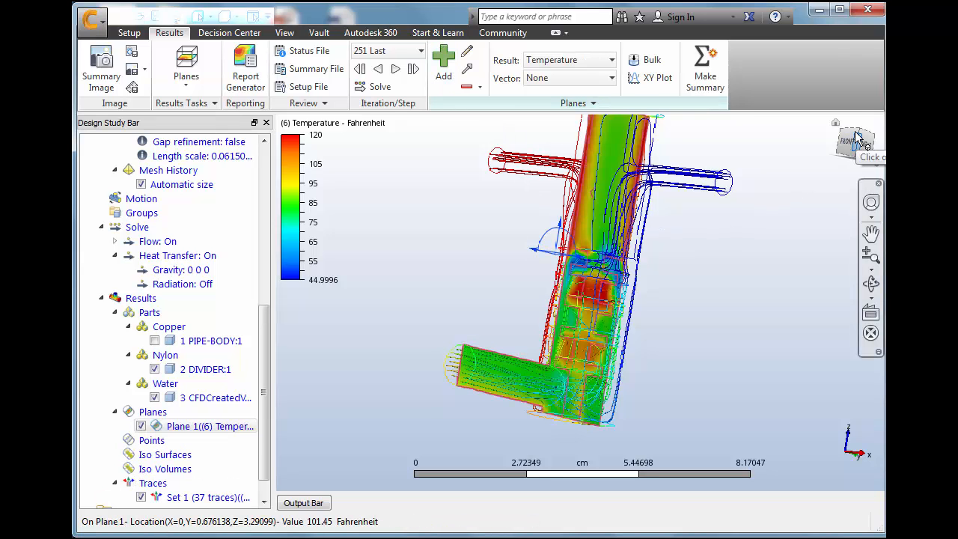
# Align the cutting plane normal to the Y axis and move it to the lower pipe's front opening
pyautogui.moveTo(857, 139)
pyautogui.mouseDown()
pyautogui.moveTo(840, 185)
pyautogui.moveTo(829, 131)
pyautogui.moveTo(856, 140)
pyautogui.mouseUp()
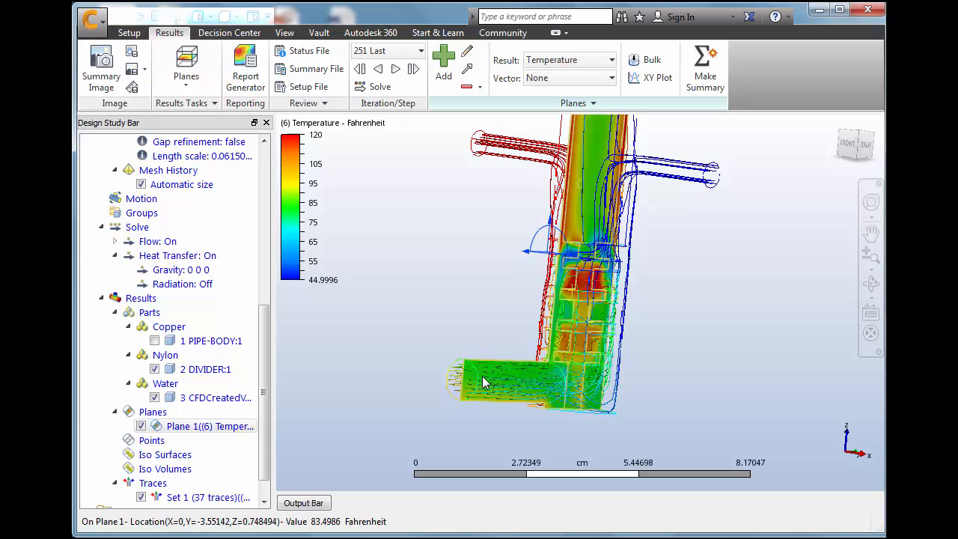
pyautogui.moveTo(482, 376)
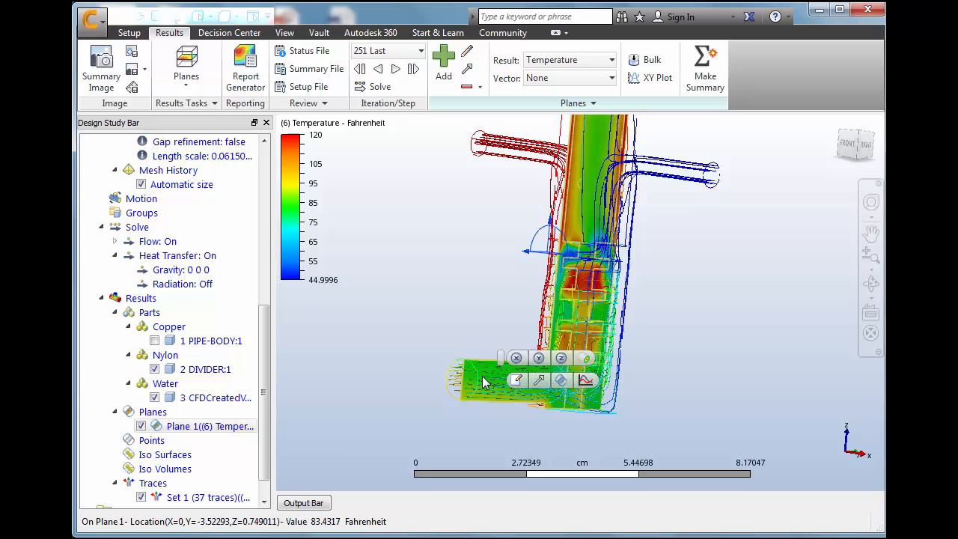
pyautogui.click(525, 359)
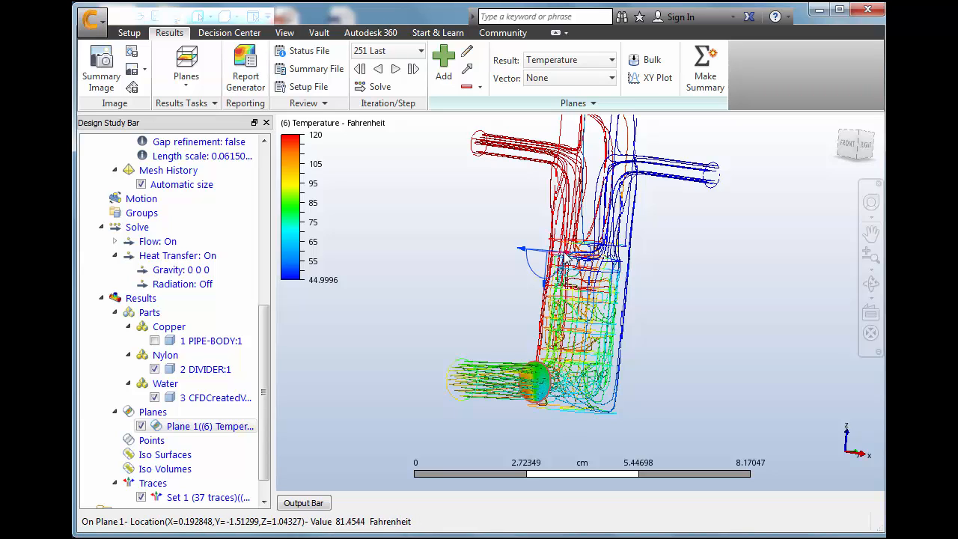
pyautogui.moveTo(567, 256); pyautogui.dragTo(492, 257)
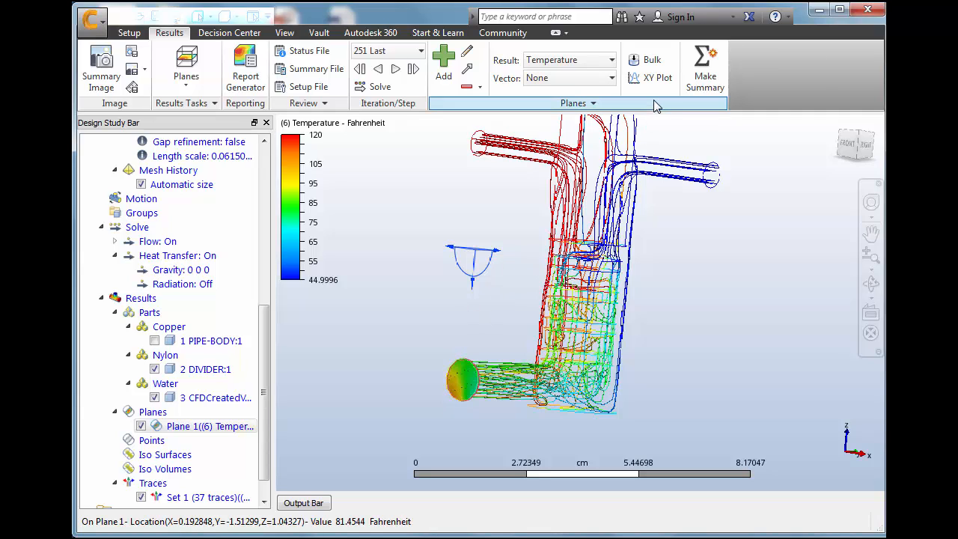
# Calculate the bulk temperature on the outlet plane in Fahrenheit
pyautogui.click(648, 61)
pyautogui.moveTo(439, 128); pyautogui.dragTo(351, 111)
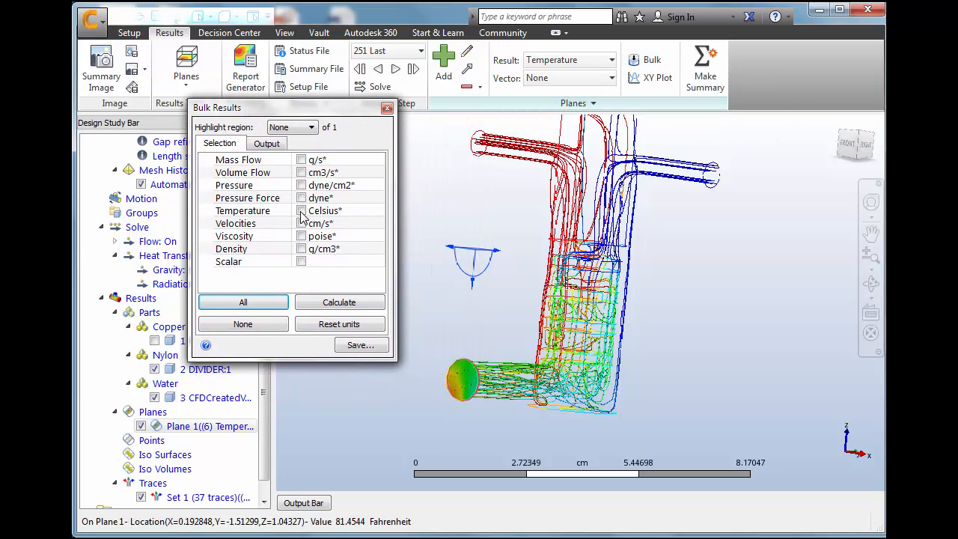
pyautogui.click(349, 212)
pyautogui.click(355, 235)
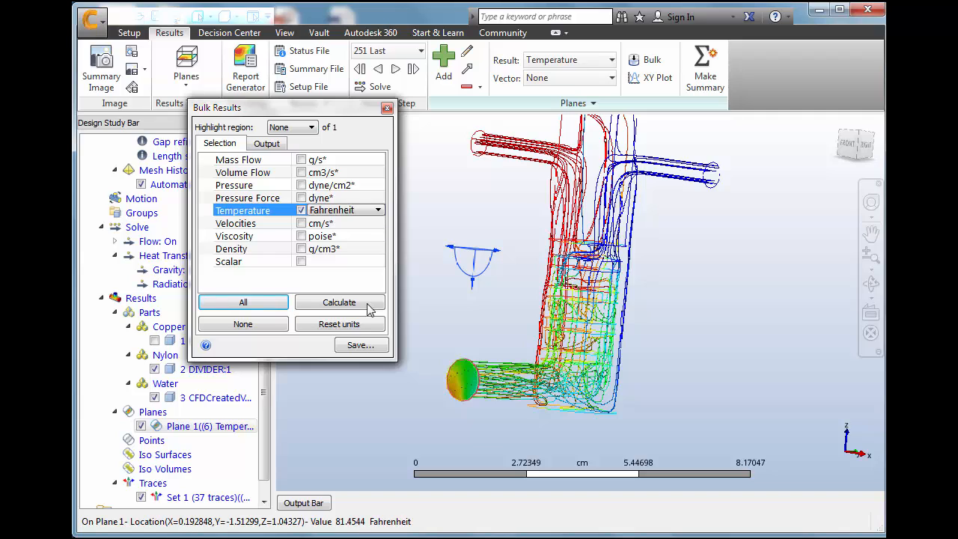
pyautogui.click(343, 307)
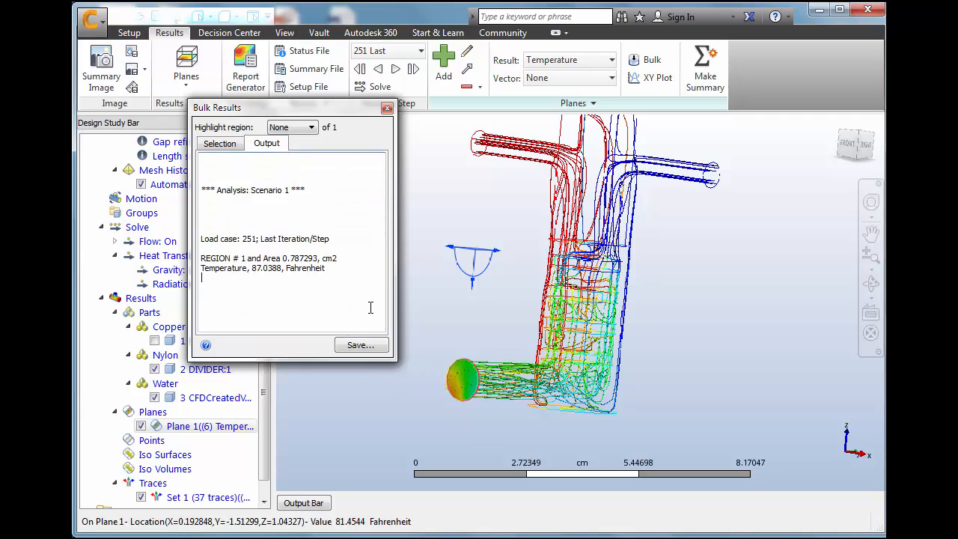
pyautogui.click(346, 282)
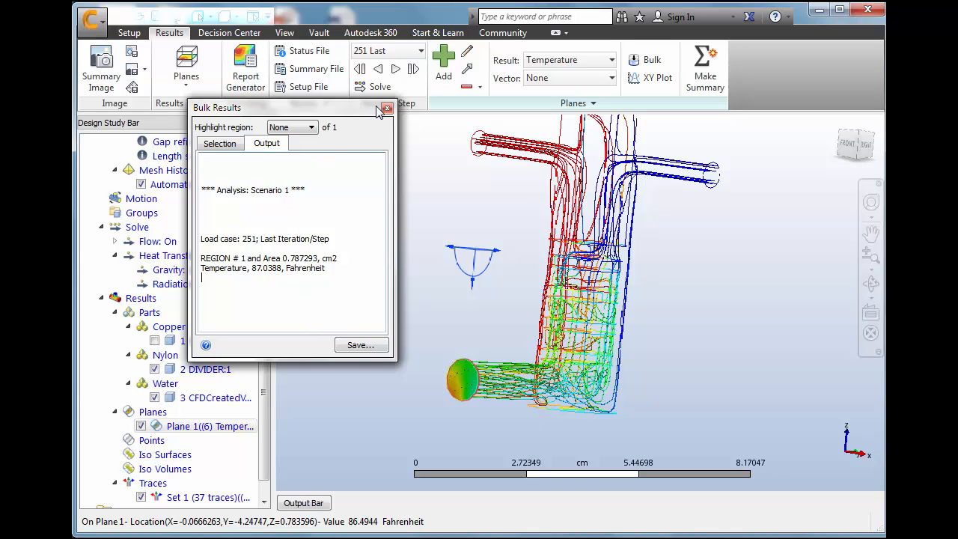
# Save the bulk results as a CSV data file named outlet and close the results dialog
pyautogui.click(361, 350)
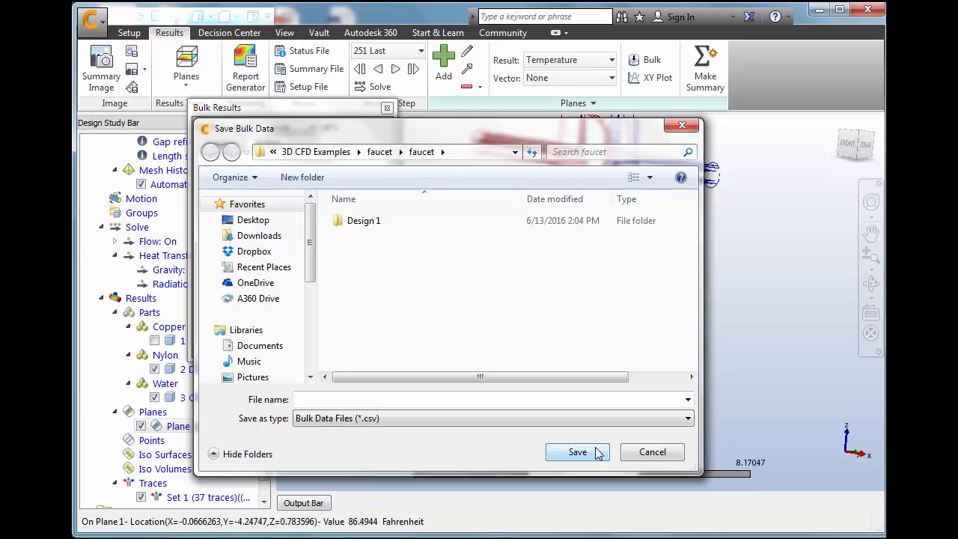
pyautogui.click(479, 398)
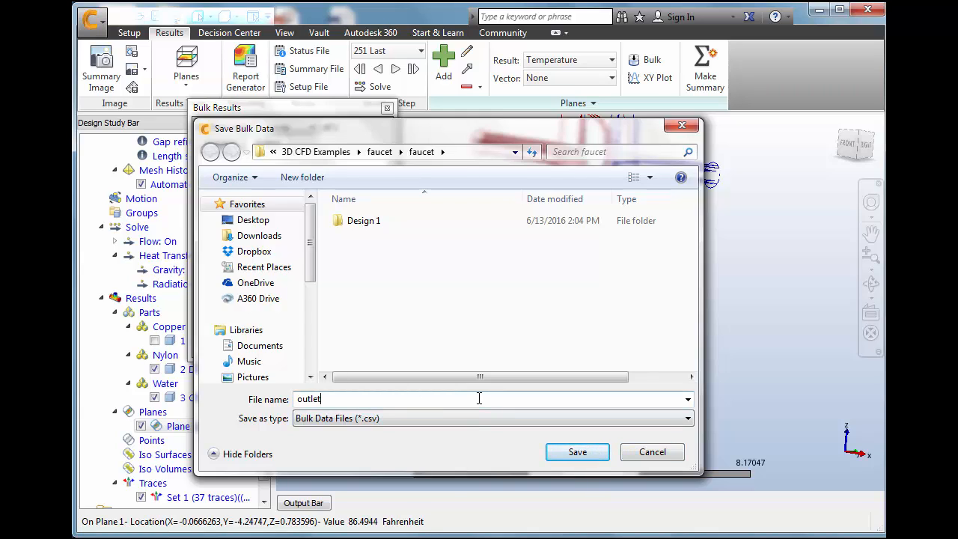
pyautogui.click(583, 453)
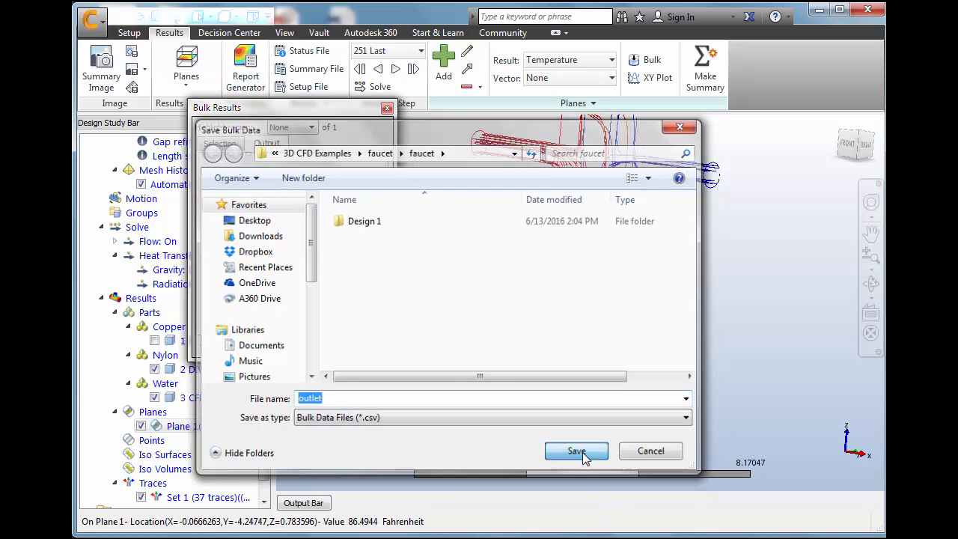
pyautogui.click(387, 110)
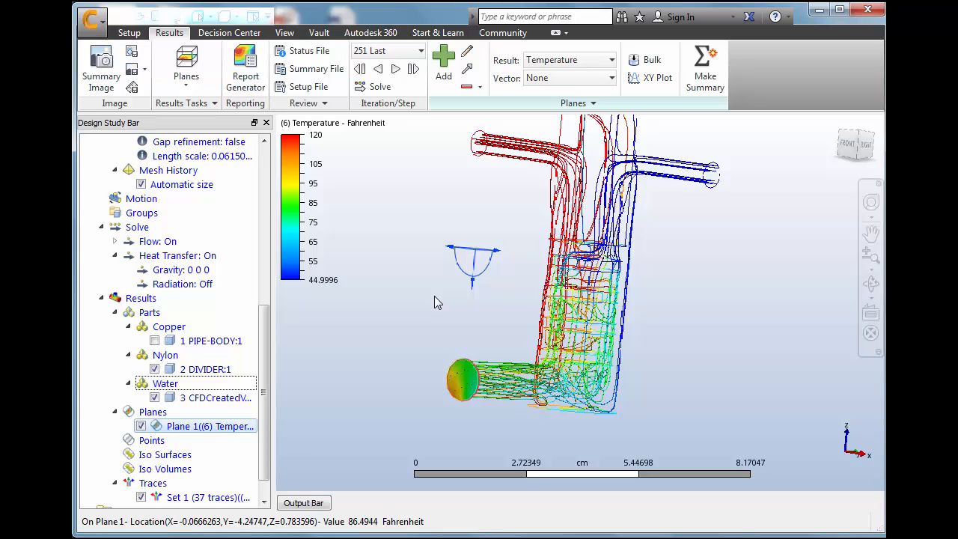
# Capture a summary image of the current view and make the outlet plane a summary plane
pyautogui.click(105, 72)
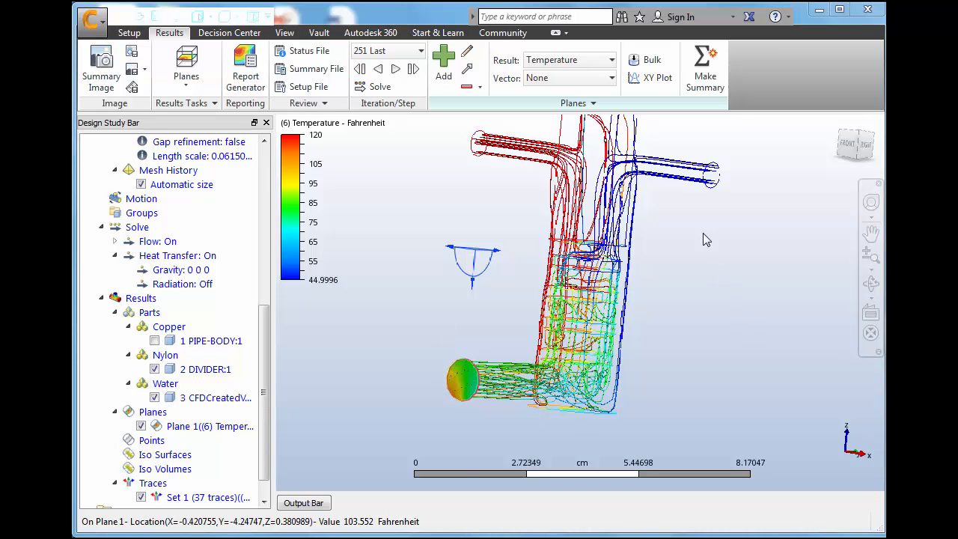
pyautogui.click(706, 68)
pyautogui.click(707, 73)
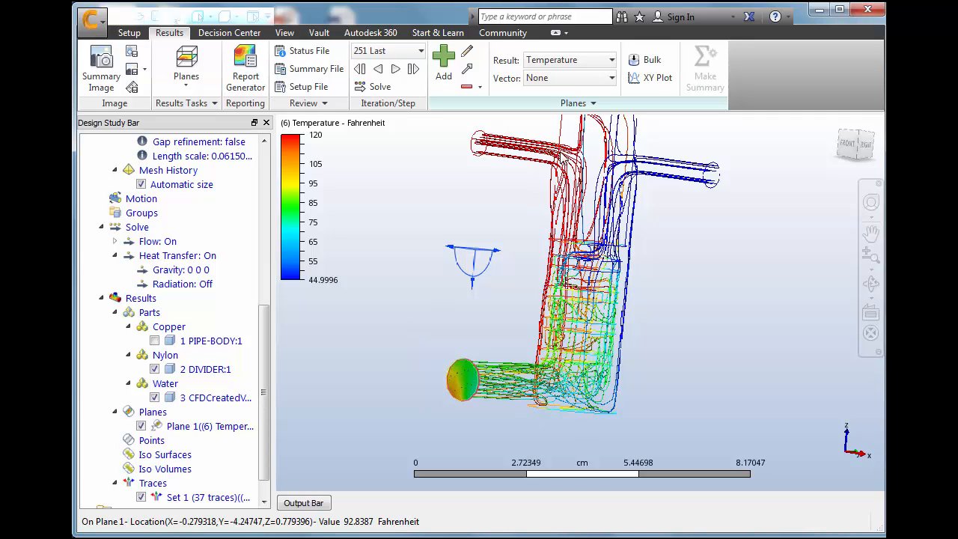
# Start an XY plot on the outlet plane and pick nine points along a diagonal from its lower hot edge to its upper cool edge
pyautogui.click(650, 77)
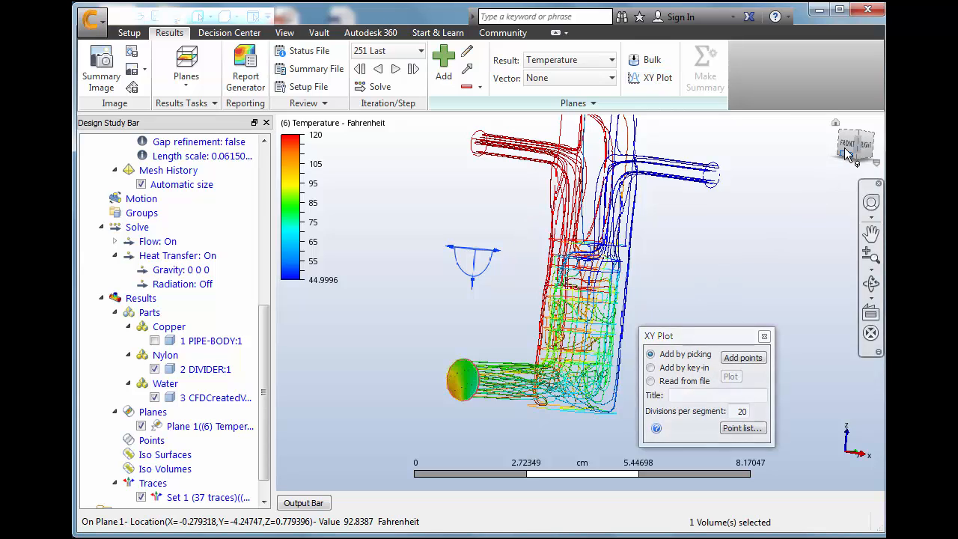
pyautogui.moveTo(857, 146); pyautogui.dragTo(878, 150)
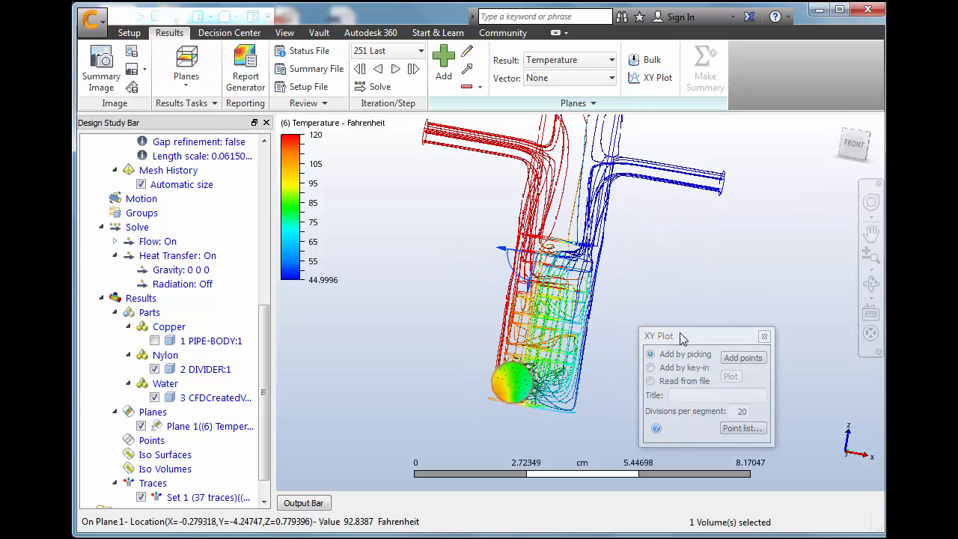
pyautogui.scroll(2, 499, 405)
pyautogui.scroll(6, 499, 405)
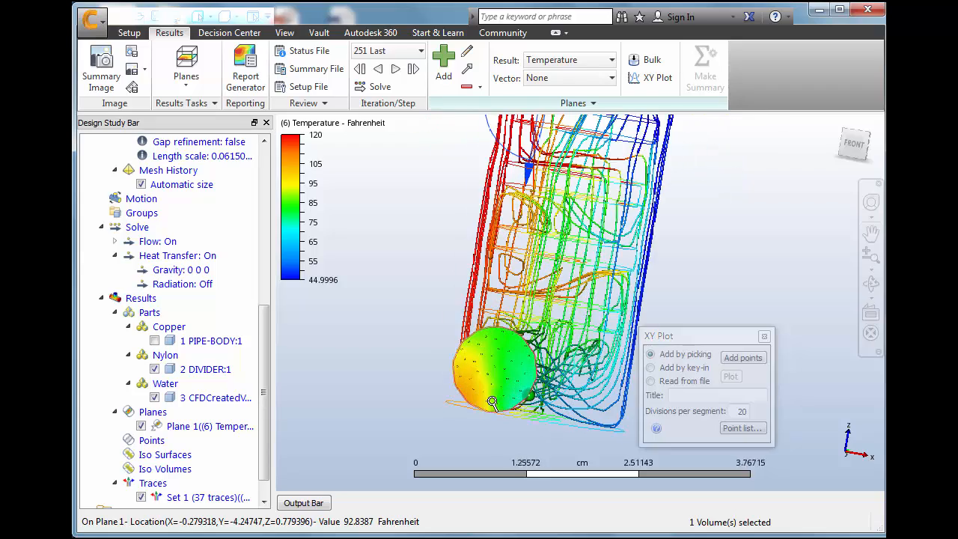
pyautogui.moveTo(697, 334); pyautogui.dragTo(771, 294)
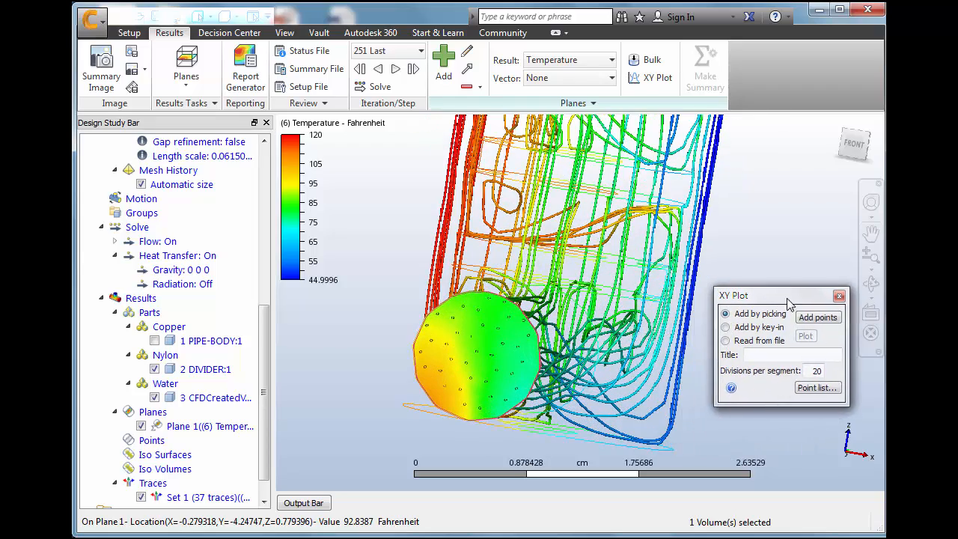
pyautogui.click(814, 318)
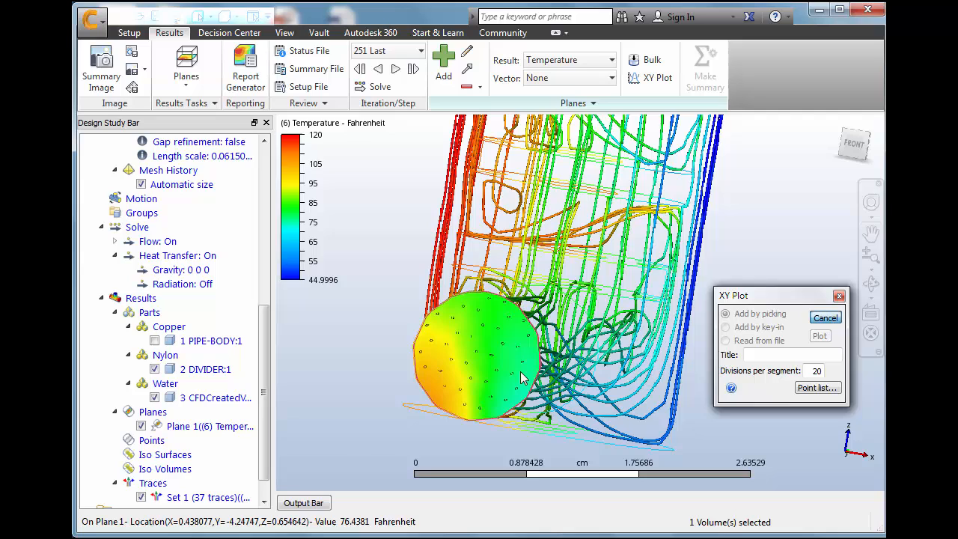
pyautogui.click(438, 403)
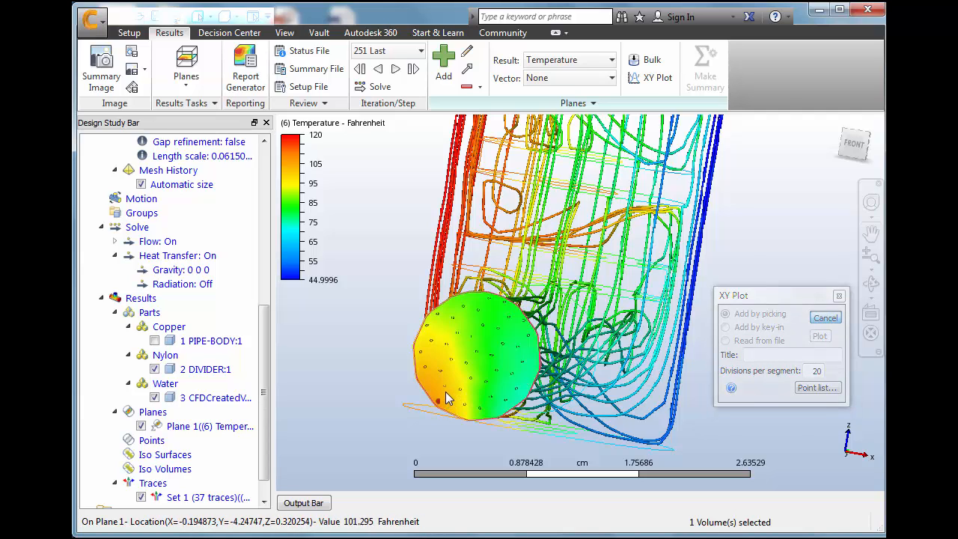
pyautogui.click(447, 390)
pyautogui.click(458, 381)
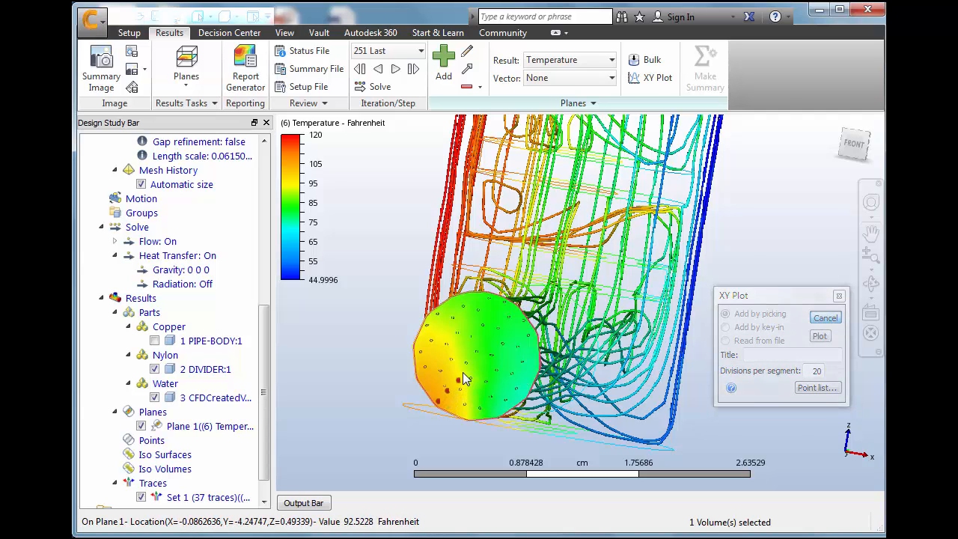
pyautogui.click(464, 370)
pyautogui.click(473, 359)
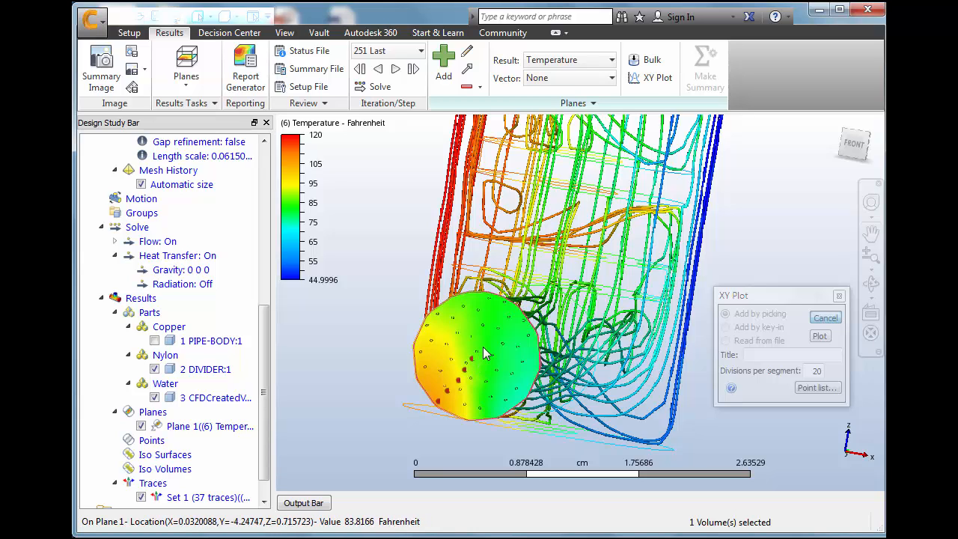
pyautogui.click(484, 346)
pyautogui.click(493, 335)
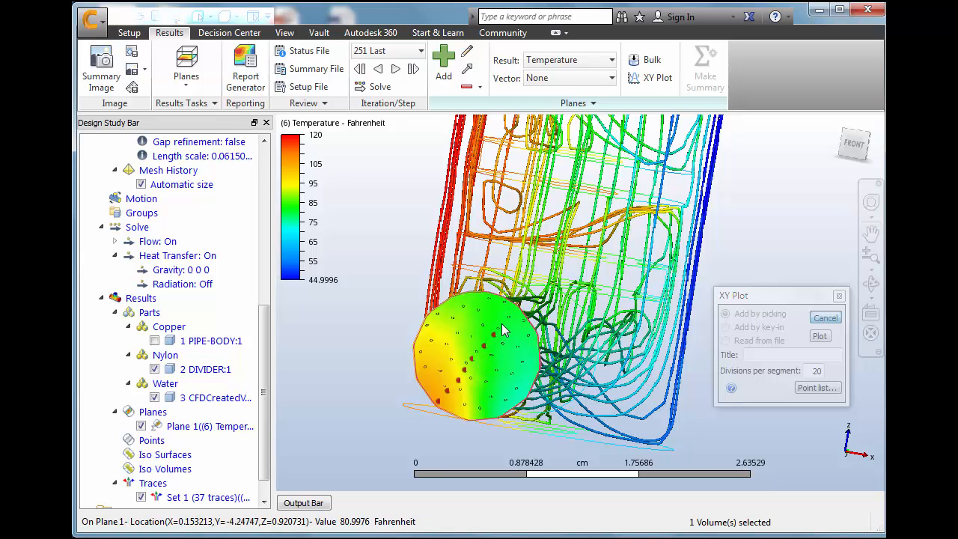
pyautogui.click(502, 324)
pyautogui.click(510, 315)
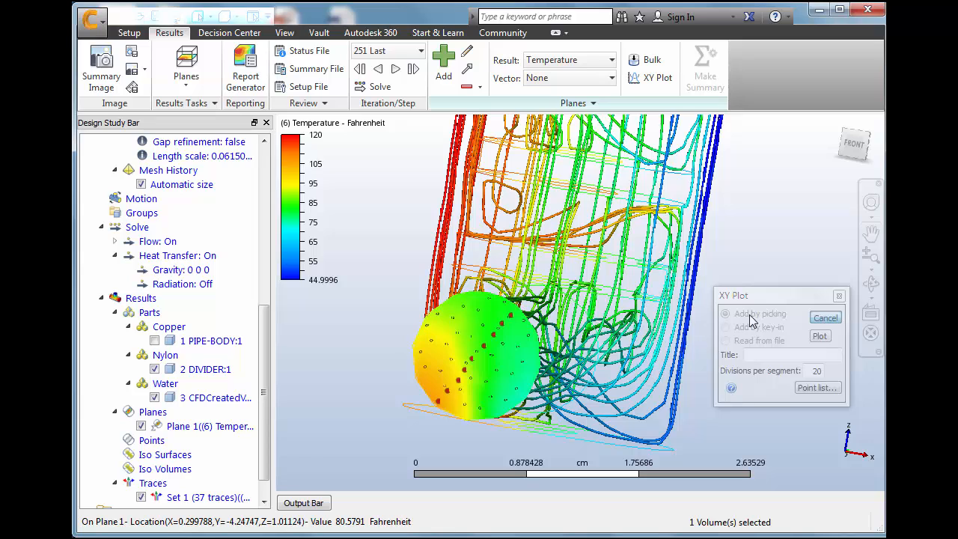
# Generate the temperature XY plot from the picked points and mark it as a summary plot
pyautogui.click(819, 337)
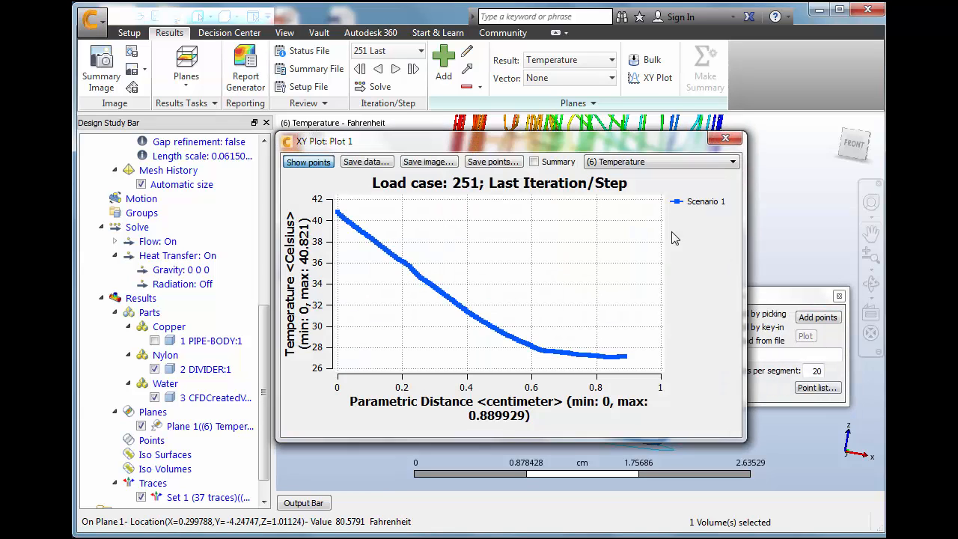
pyautogui.moveTo(571, 145); pyautogui.dragTo(507, 156)
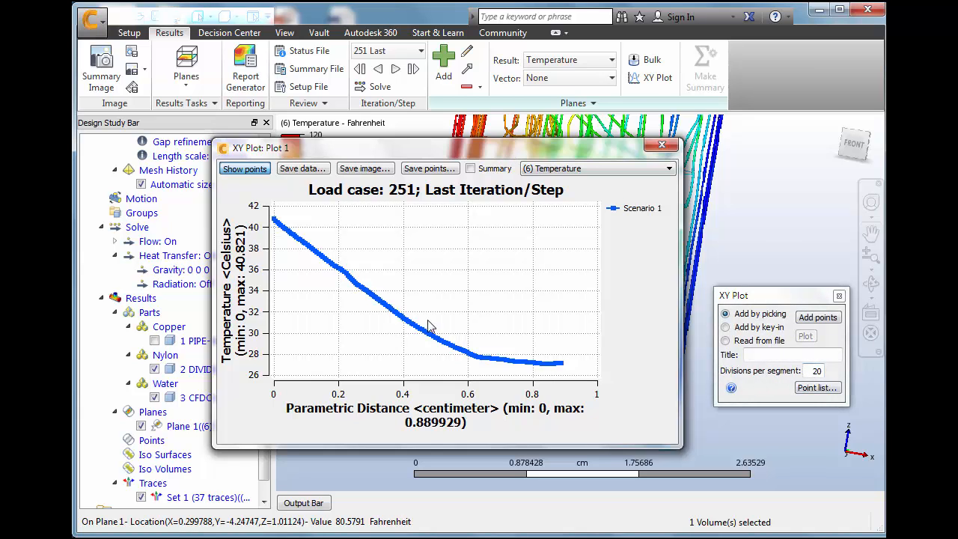
pyautogui.moveTo(343, 144); pyautogui.dragTo(652, 112)
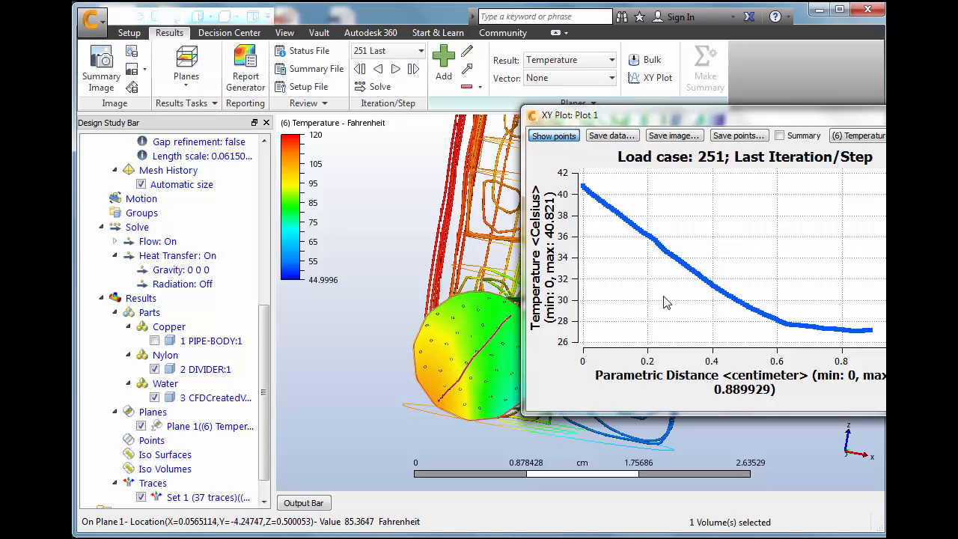
pyautogui.moveTo(755, 123); pyautogui.dragTo(608, 156)
pyautogui.click(627, 162)
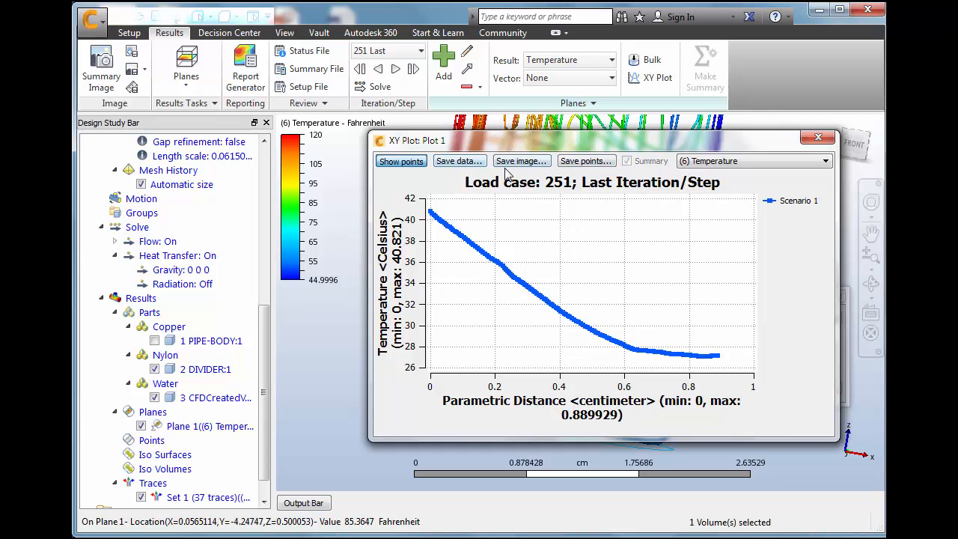
pyautogui.click(459, 161)
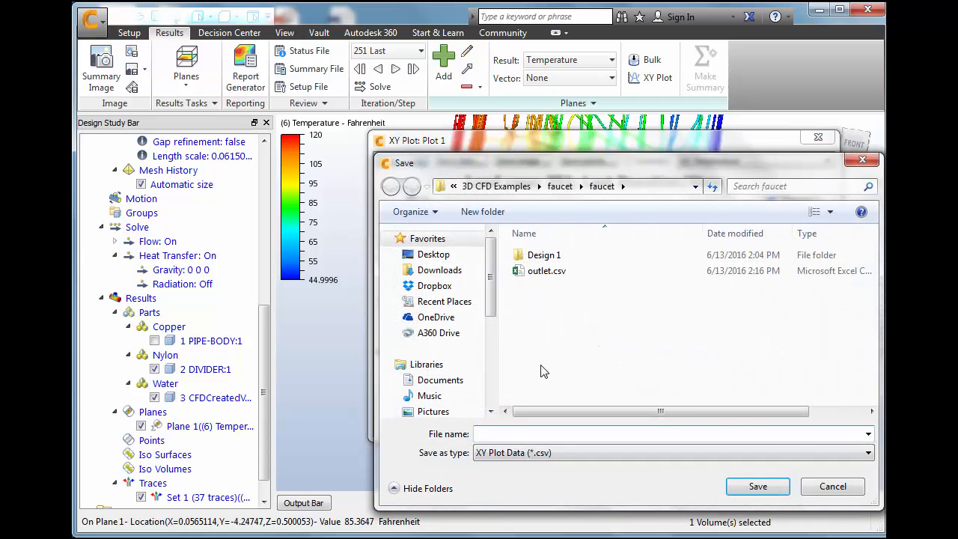
pyautogui.click(837, 488)
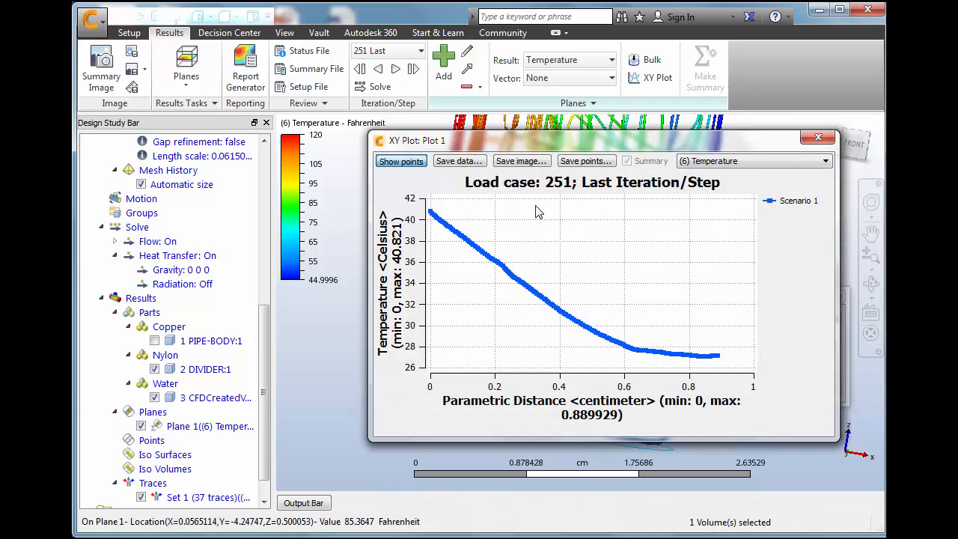
pyautogui.click(520, 162)
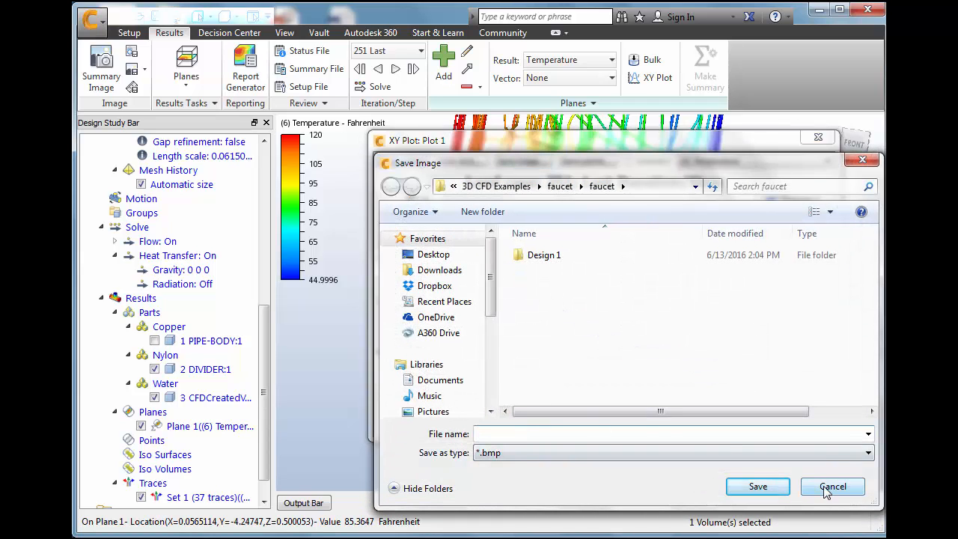
pyautogui.click(828, 487)
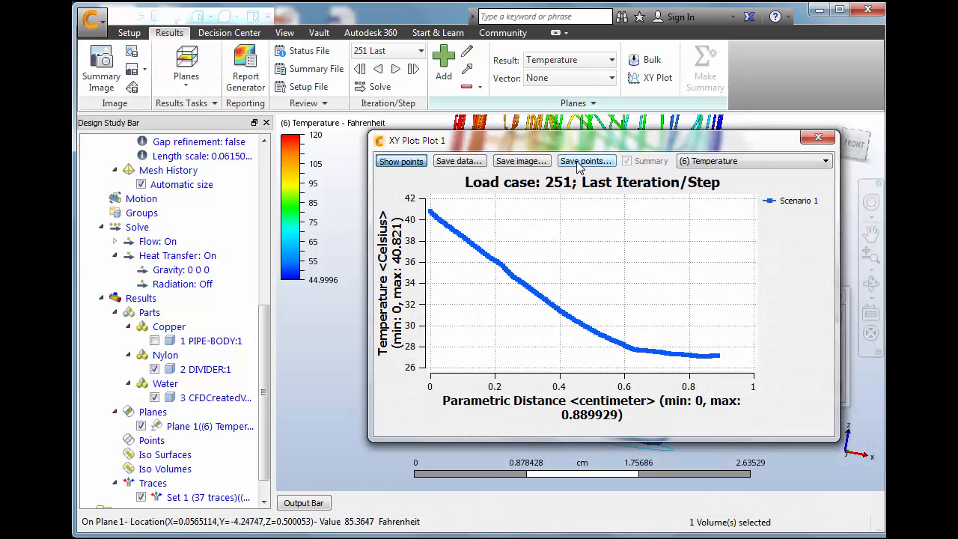
# Save the plot's point locations as an XYP file named exit plane xy of temperature and close the plot
pyautogui.click(578, 161)
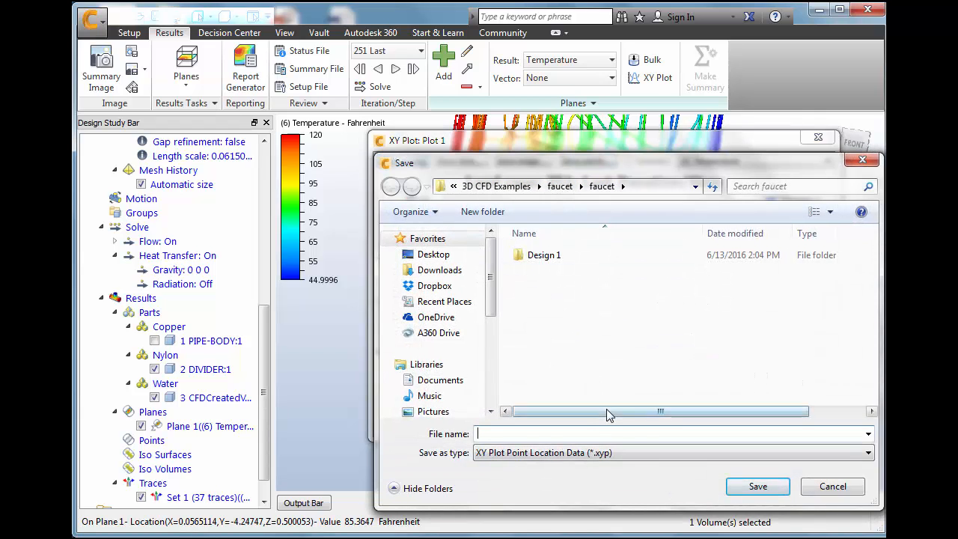
pyautogui.write('exit plane xy of temperature')
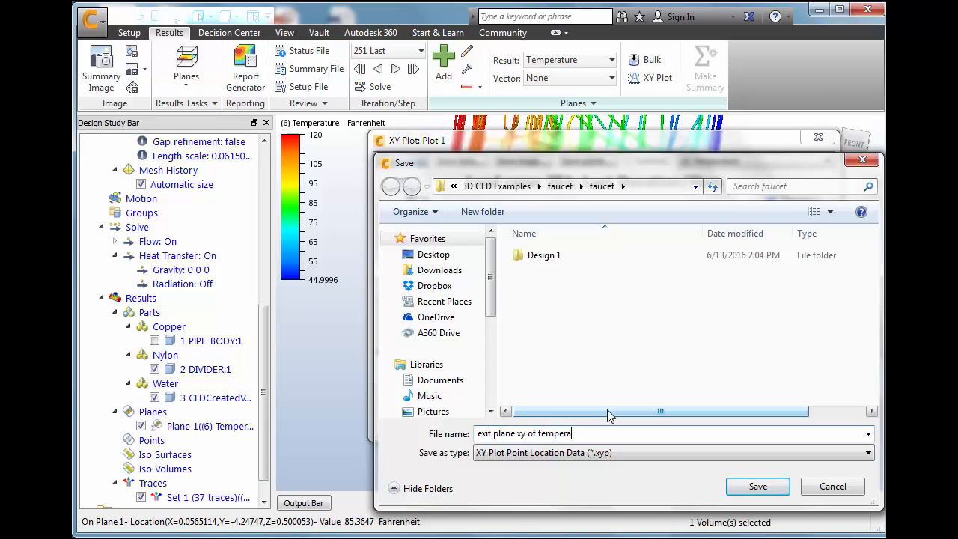
pyautogui.click(755, 486)
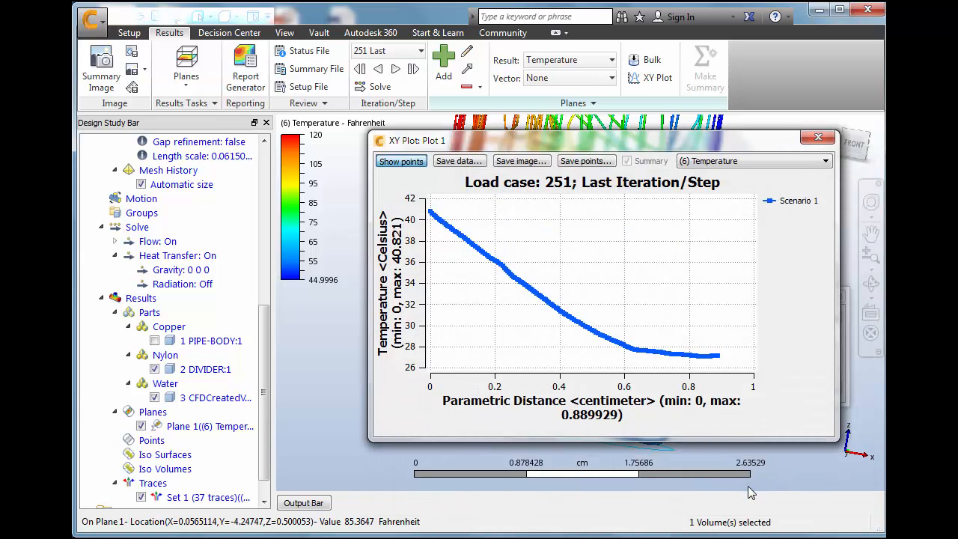
pyautogui.click(818, 138)
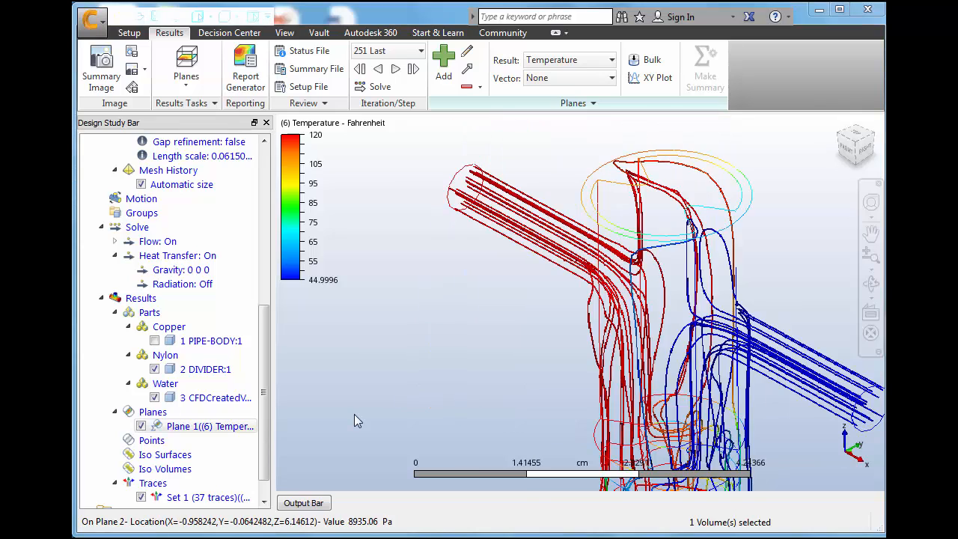
# Add a second results plane, align it normal to the Z axis and raise it to the level of the two inlet pipes
pyautogui.click(444, 66)
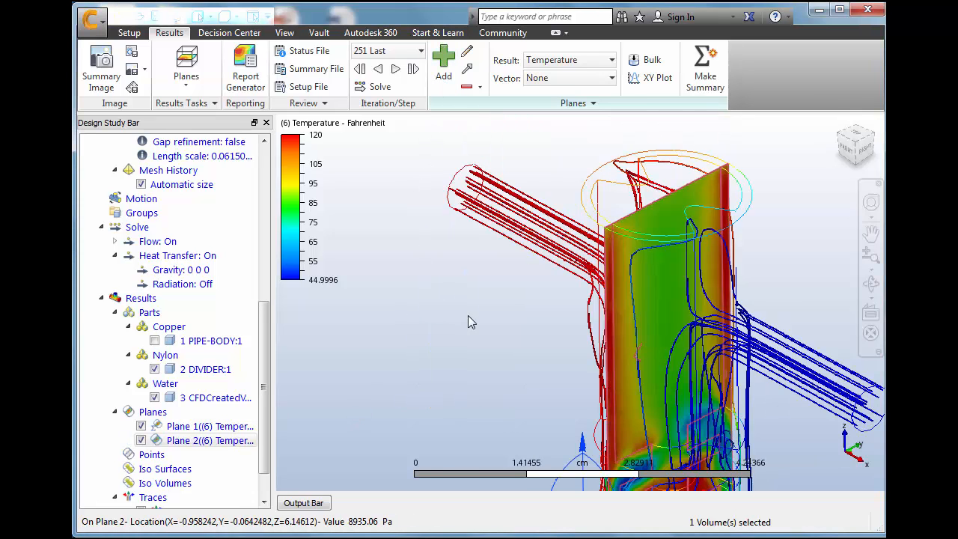
pyautogui.click(620, 260)
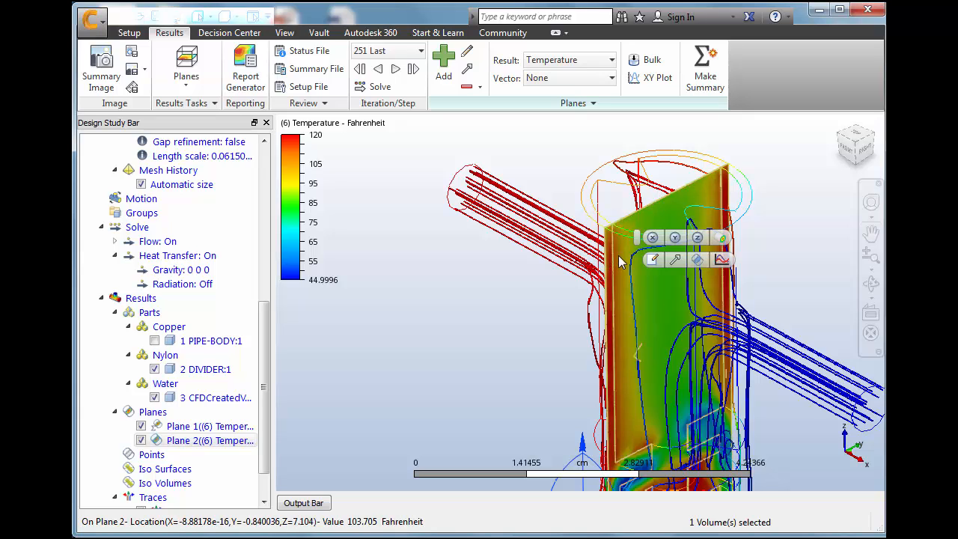
pyautogui.click(696, 237)
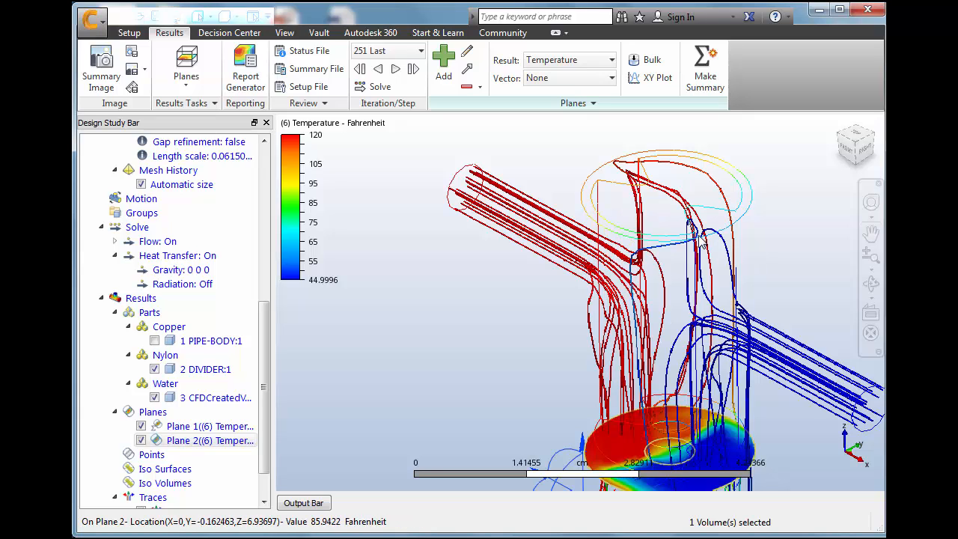
pyautogui.scroll(-3, 592, 449)
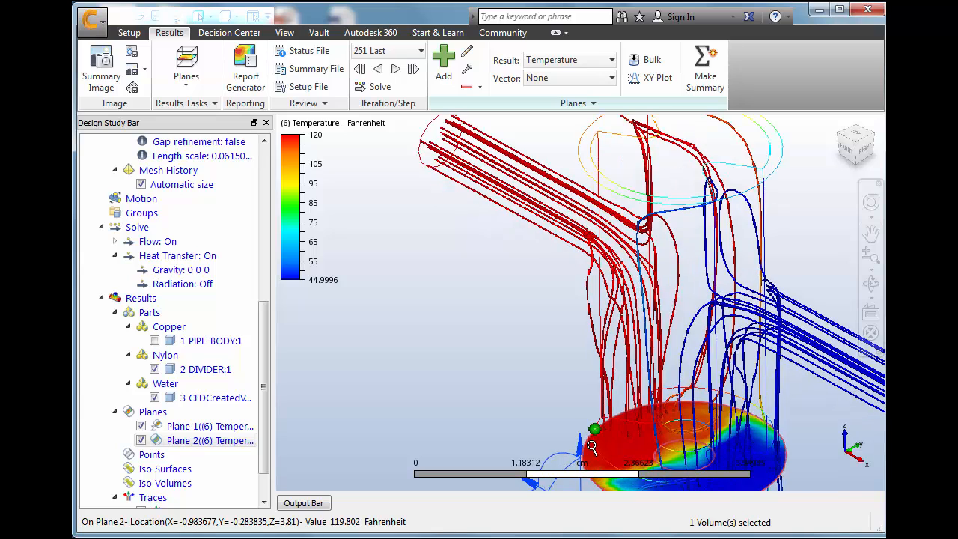
pyautogui.scroll(-2, 589, 452)
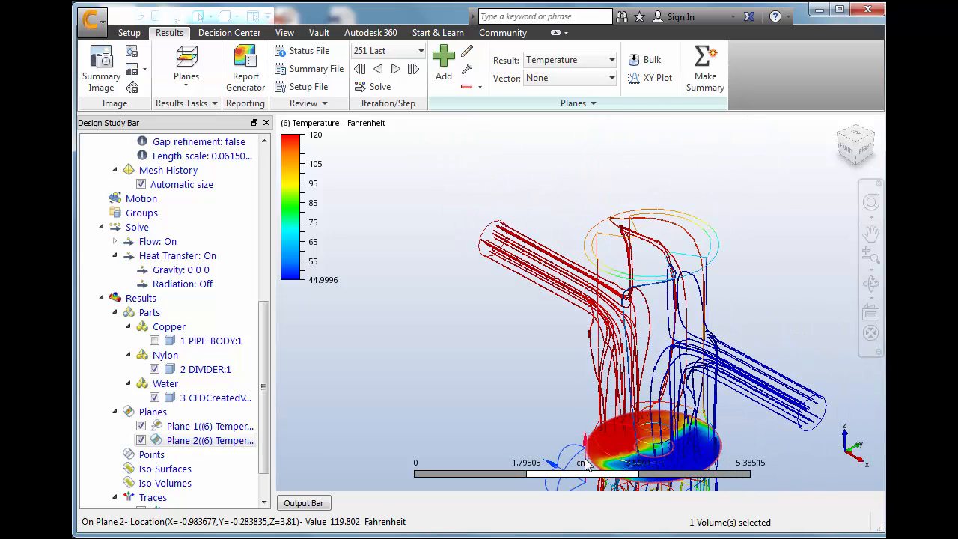
pyautogui.moveTo(587, 464); pyautogui.dragTo(563, 345)
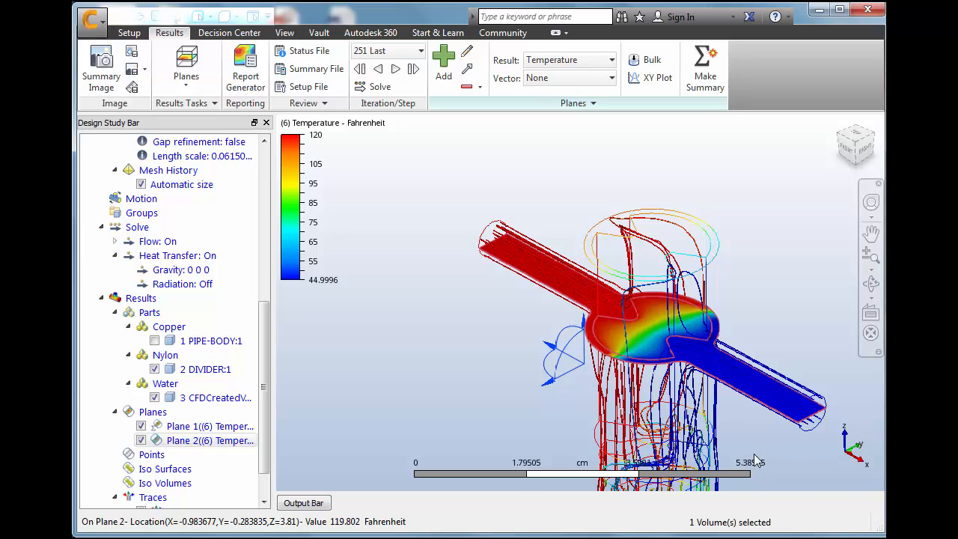
# Make the plane through the inlet pipes transparent and display Velocity Vector arrows on it
pyautogui.rightClick(754, 391)
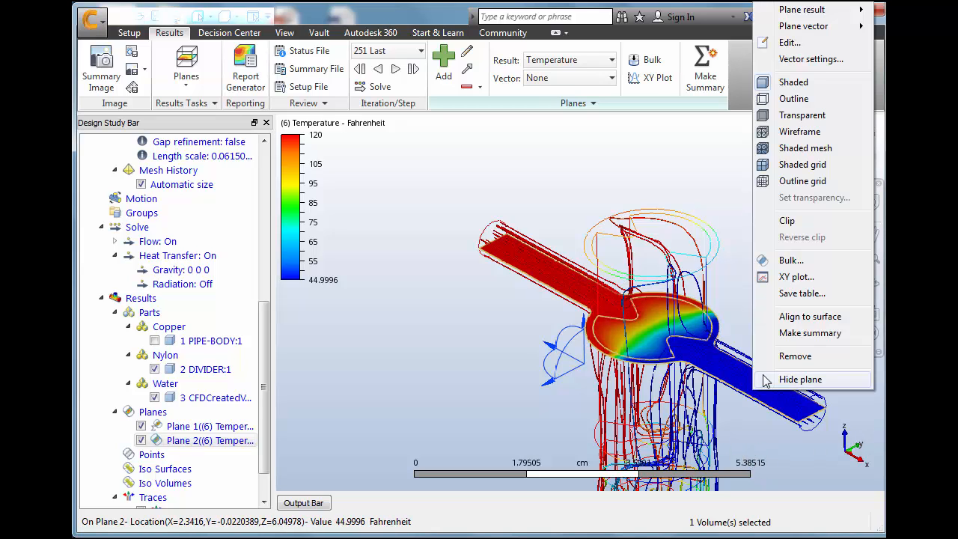
pyautogui.click(803, 116)
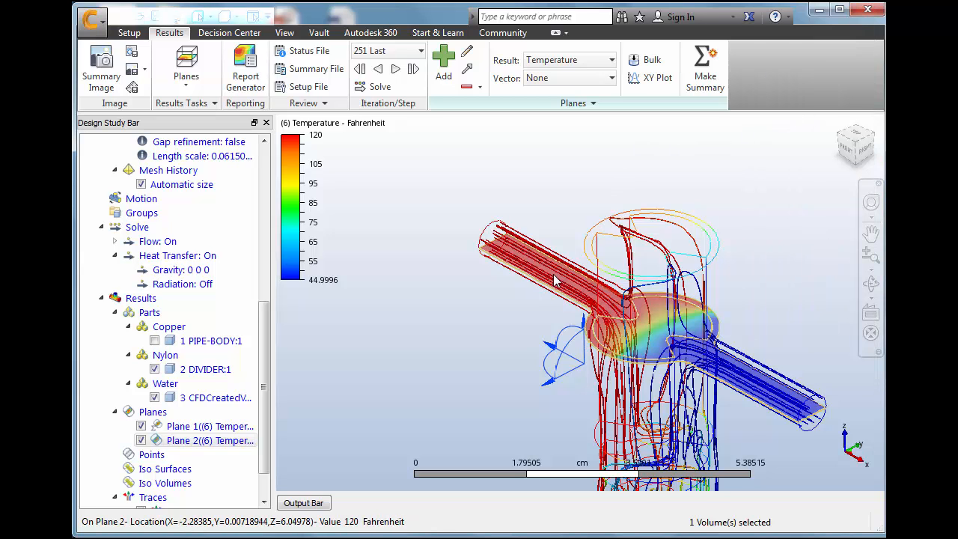
pyautogui.scroll(3, 563, 277)
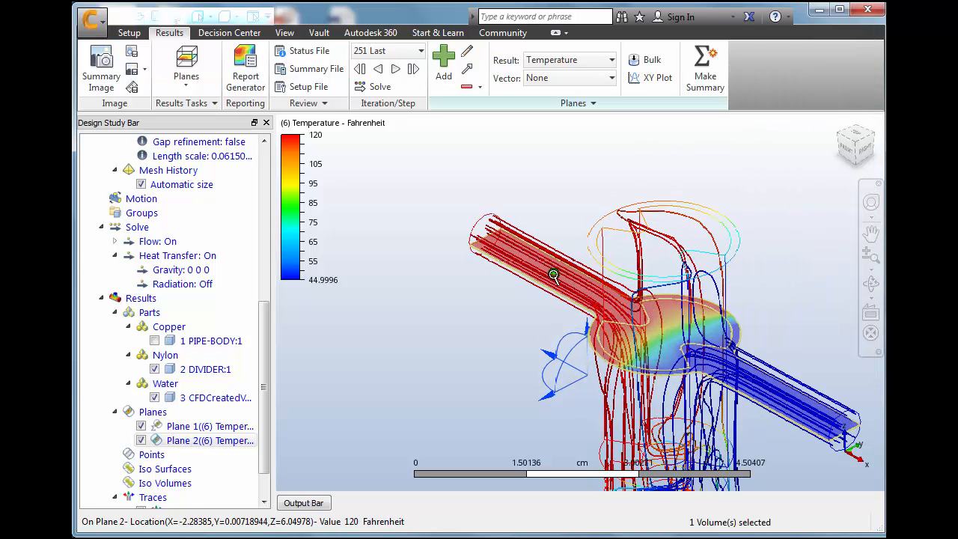
pyautogui.click(611, 78)
pyautogui.click(581, 112)
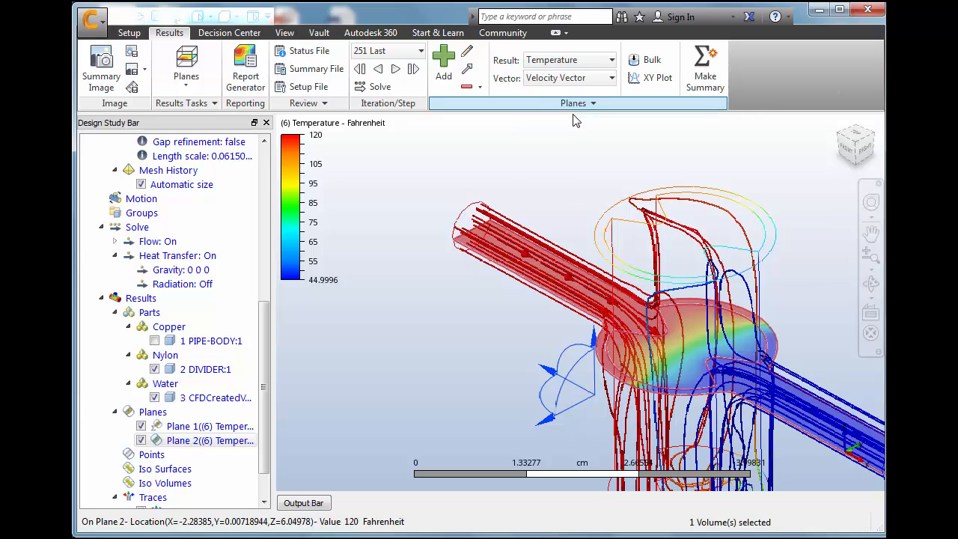
# Set the same-length velocity vectors on the inlet plane to a minimum length of 0.312312
pyautogui.click(467, 71)
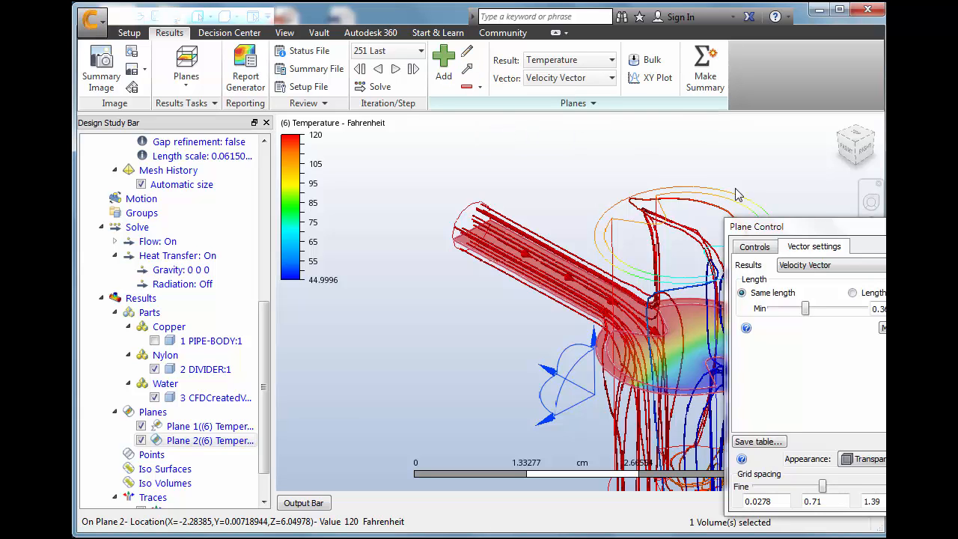
pyautogui.moveTo(773, 219); pyautogui.dragTo(307, 168)
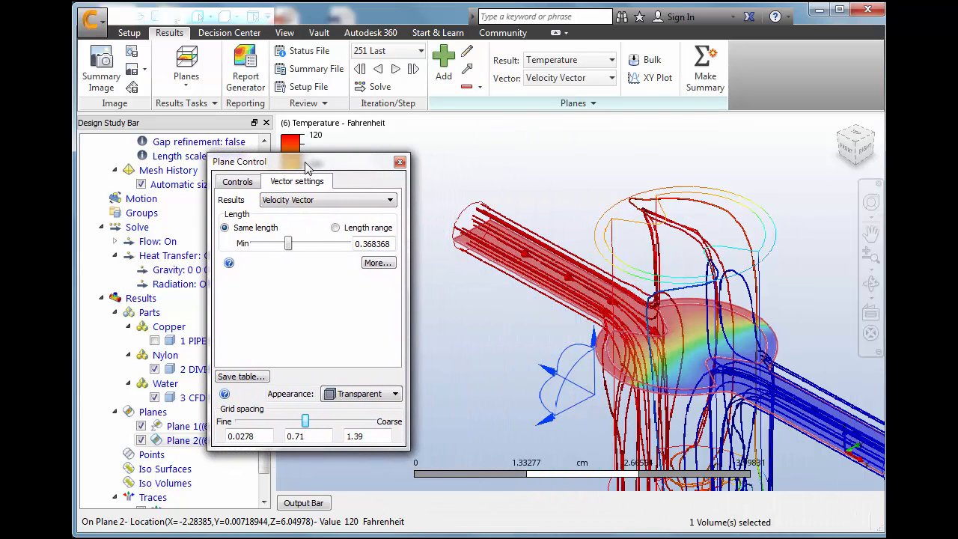
pyautogui.moveTo(289, 247)
pyautogui.mouseDown()
pyautogui.moveTo(271, 247)
pyautogui.moveTo(293, 246)
pyautogui.moveTo(283, 246)
pyautogui.mouseUp()
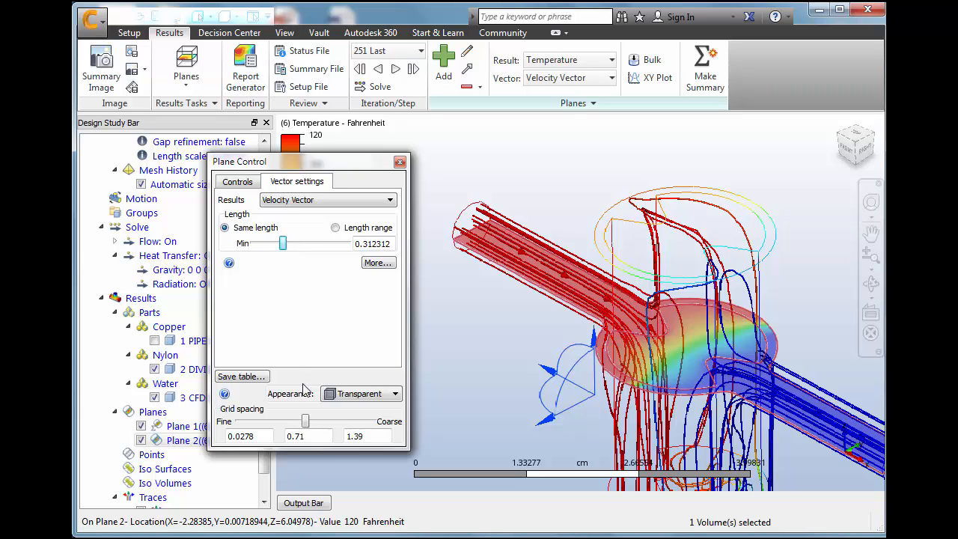
# Refine the vector grid spacing on the inlet plane to 0.152, inspect the arrows from several angles and close the plane settings
pyautogui.moveTo(305, 423); pyautogui.dragTo(251, 423)
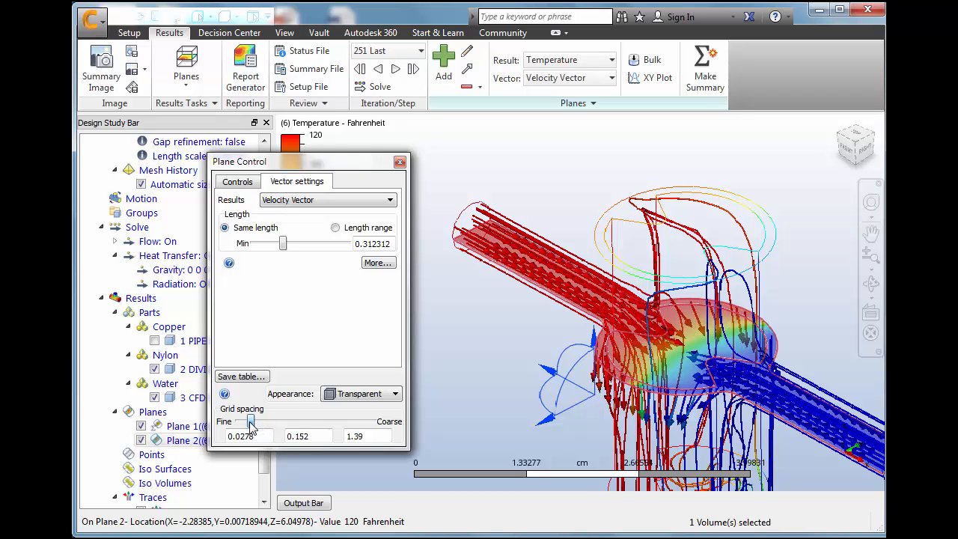
pyautogui.click(848, 147)
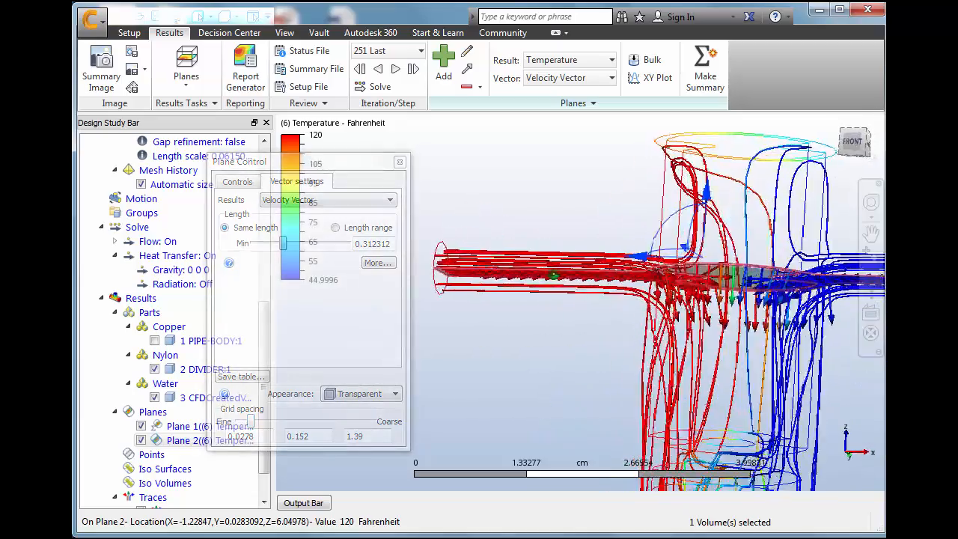
pyautogui.keyDown('shift'); pyautogui.moveTo(553, 274); pyautogui.dragTo(524, 284, button='middle'); pyautogui.keyUp('shift')
pyautogui.keyDown('shift'); pyautogui.moveTo(718, 283); pyautogui.dragTo(753, 278, button='middle'); pyautogui.keyUp('shift')
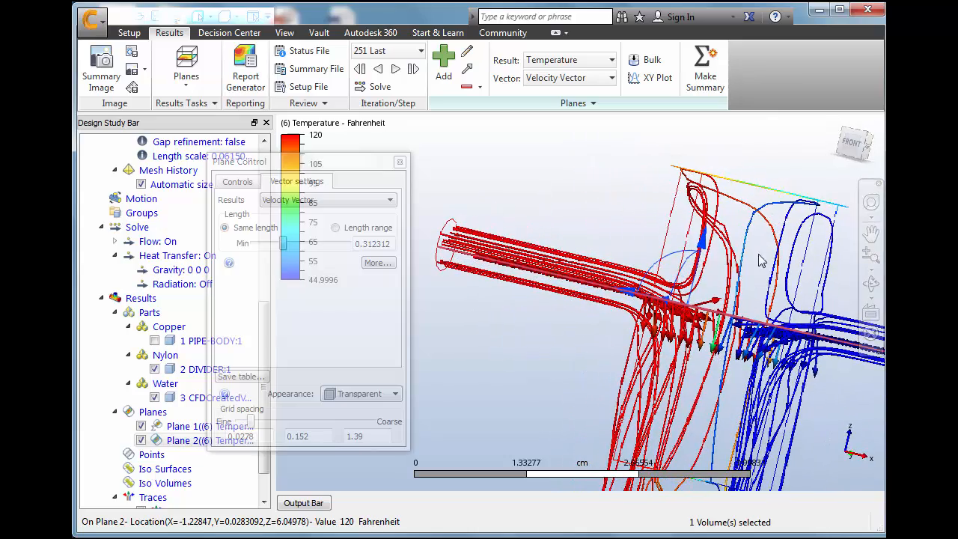
pyautogui.moveTo(843, 136)
pyautogui.mouseDown()
pyautogui.moveTo(822, 156)
pyautogui.moveTo(831, 145)
pyautogui.mouseUp()
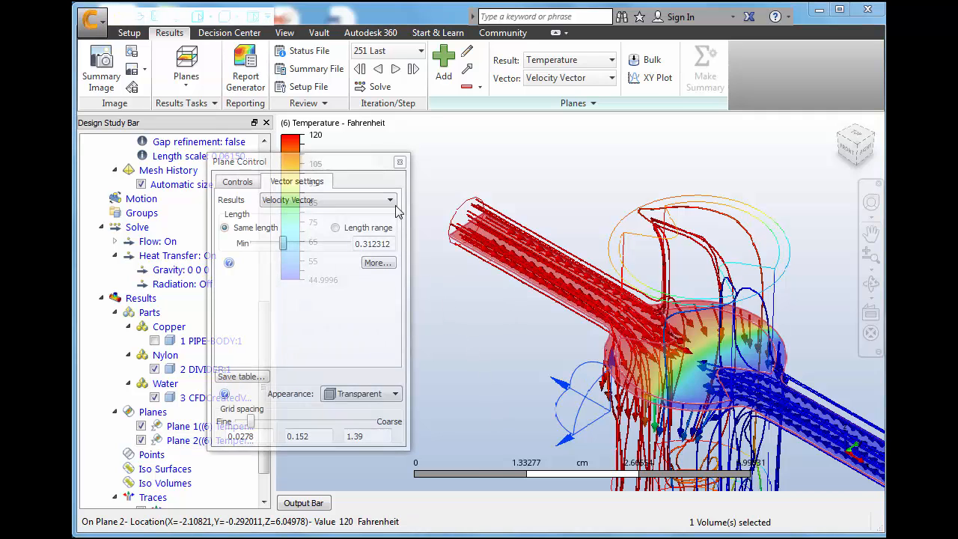
pyautogui.click(400, 161)
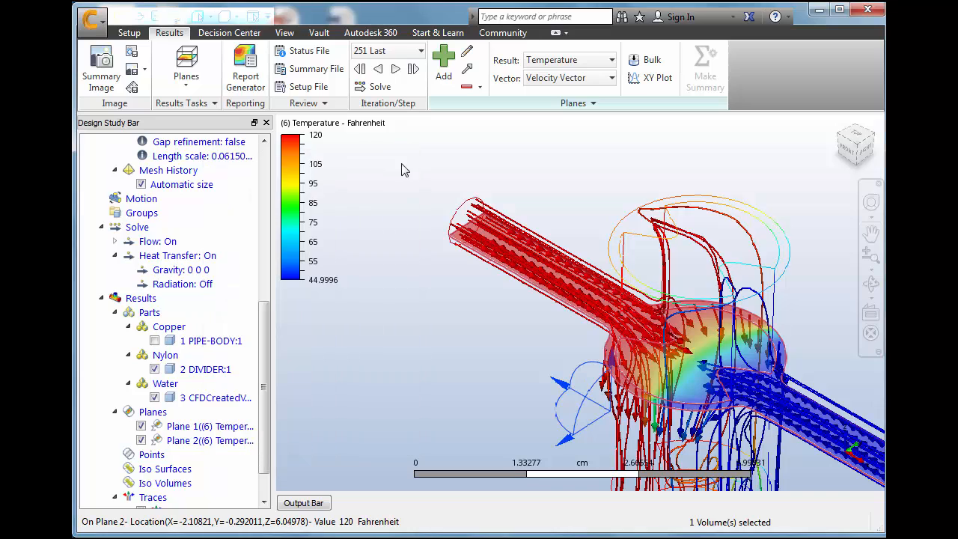
# Start the Wall Calculator, hide the surrounding water volume and select the divider as a volume for the calculation
pyautogui.click(187, 84)
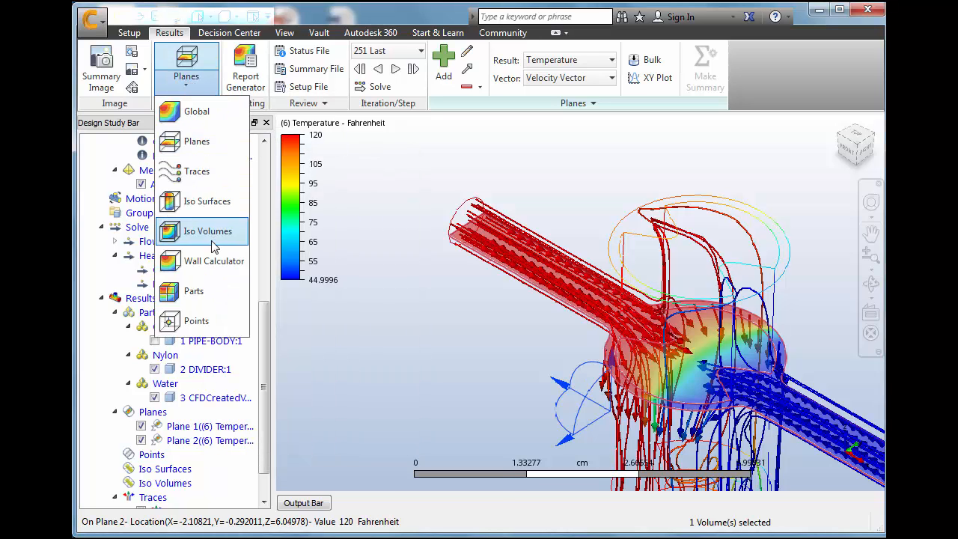
pyautogui.click(213, 261)
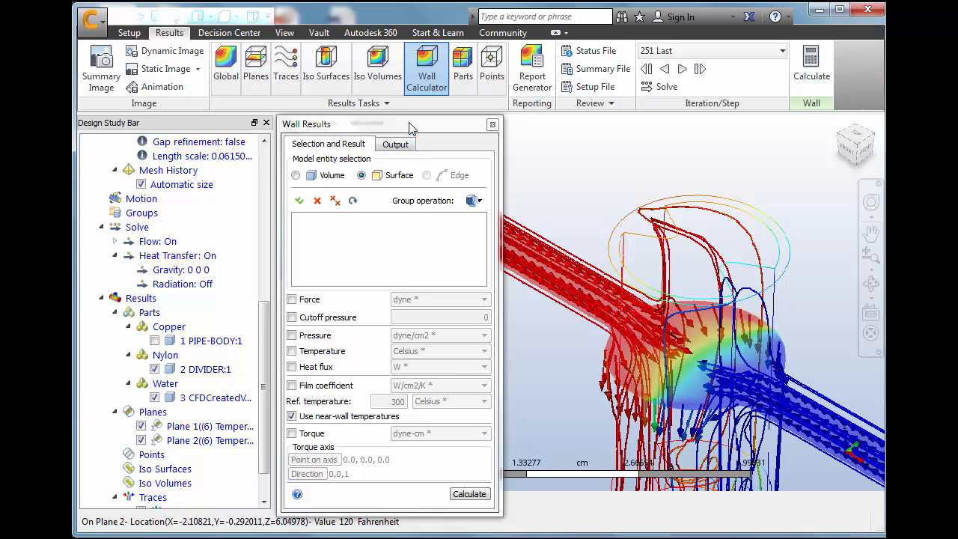
pyautogui.moveTo(412, 125); pyautogui.dragTo(220, 98)
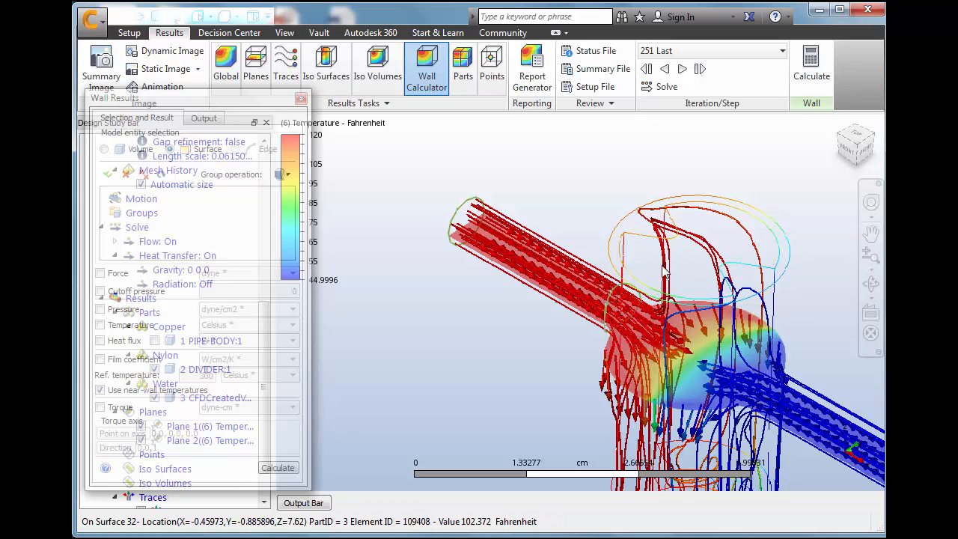
pyautogui.rightClick(705, 336)
pyautogui.click(736, 329)
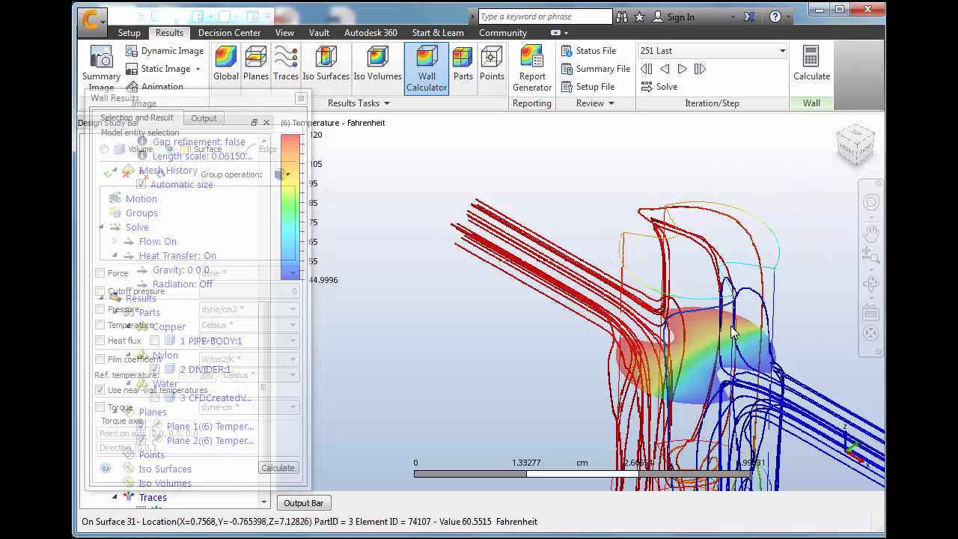
pyautogui.scroll(3, 701, 370)
pyautogui.scroll(-2, 695, 374)
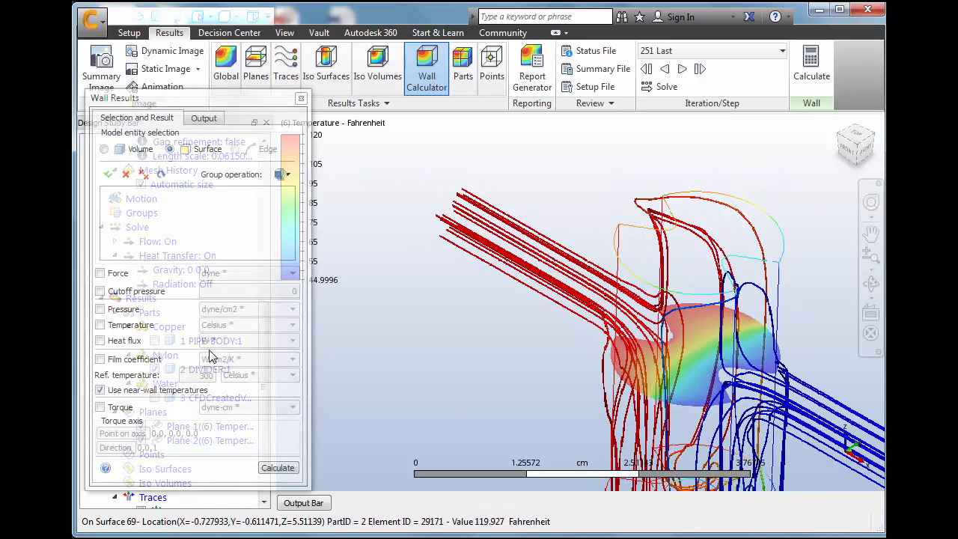
pyautogui.click(105, 150)
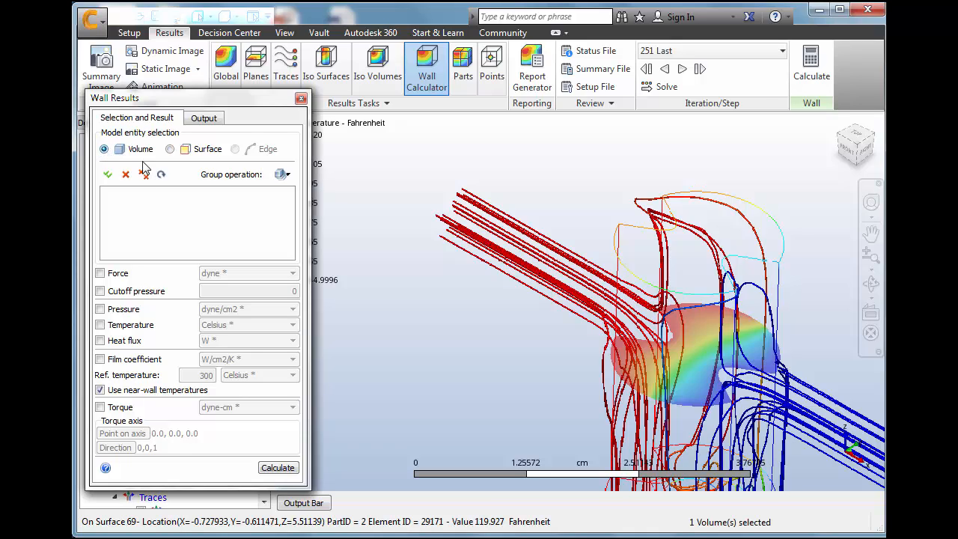
pyautogui.click(645, 254)
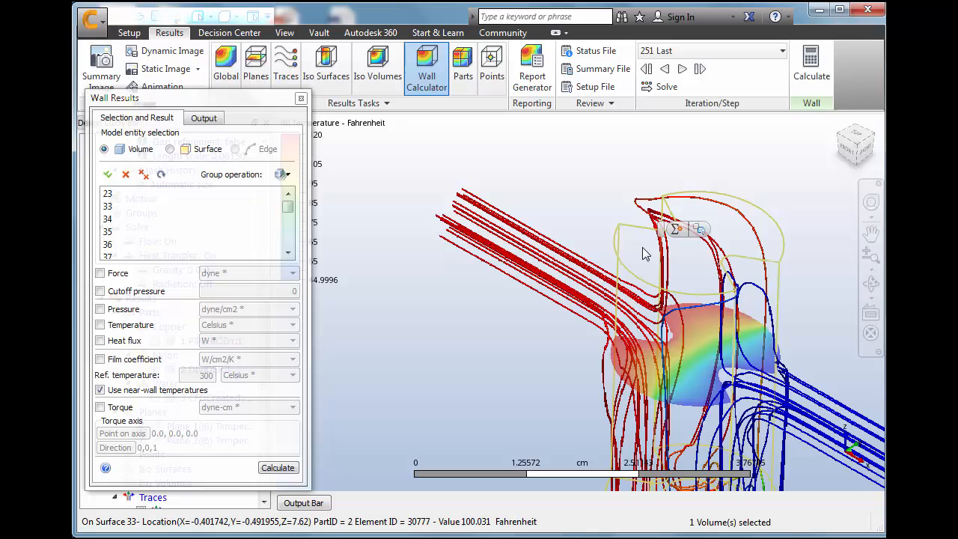
# Calculate force, pressure, temperature and heat flux on the divider's walls and read the output down to its summary
pyautogui.click(100, 273)
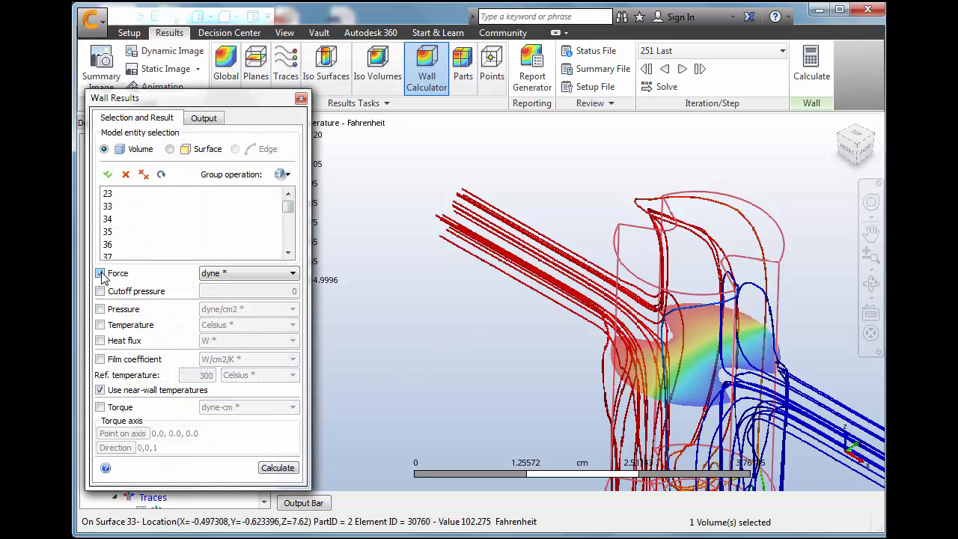
pyautogui.click(101, 310)
pyautogui.click(100, 325)
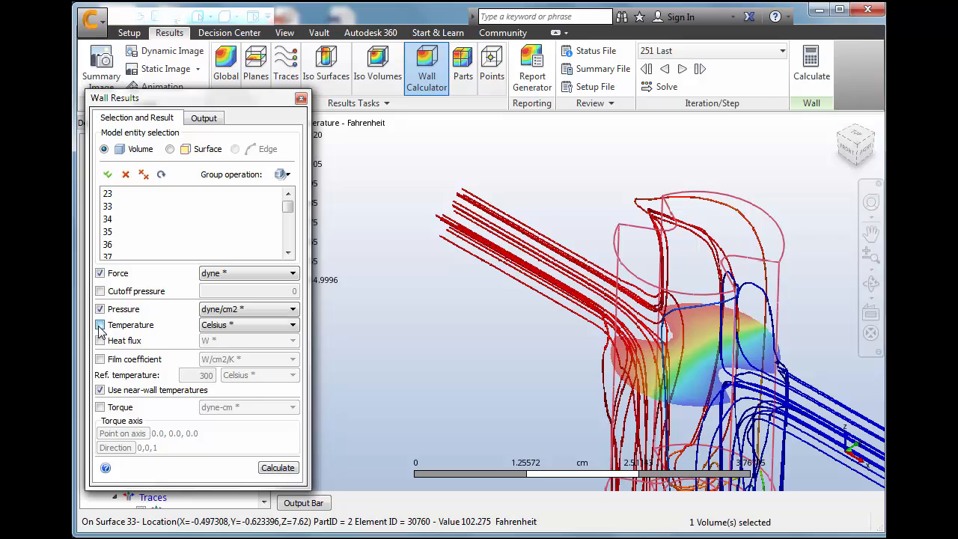
pyautogui.click(101, 342)
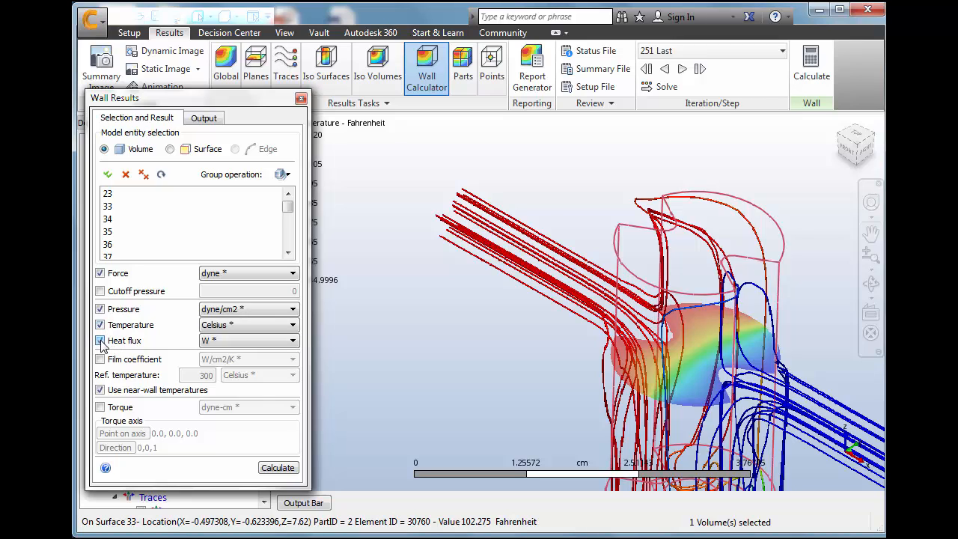
pyautogui.click(276, 470)
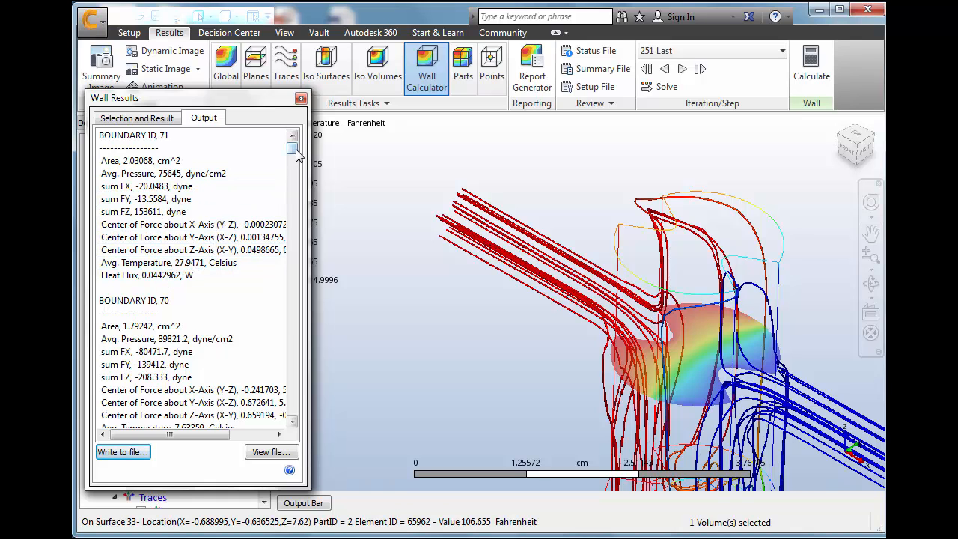
pyautogui.moveTo(294, 151); pyautogui.dragTo(292, 408)
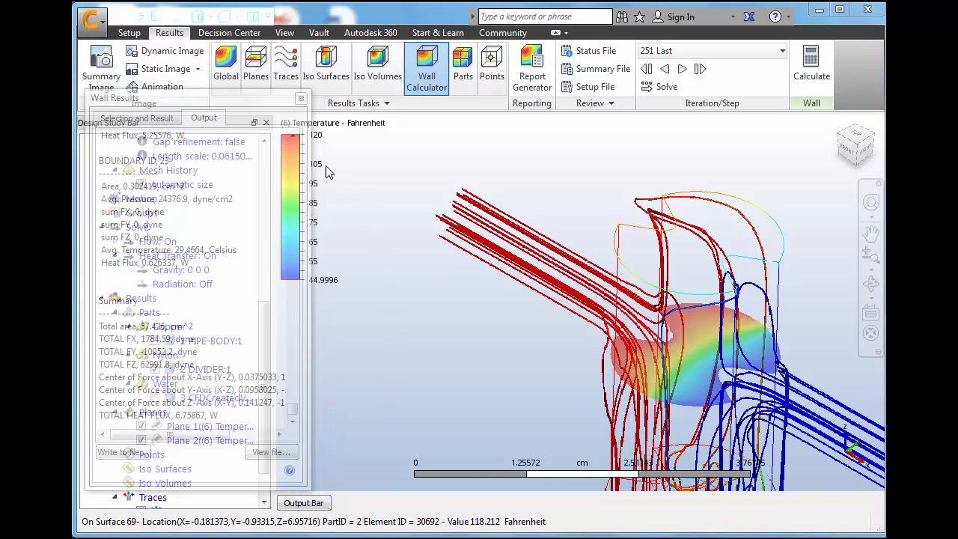
pyautogui.click(300, 98)
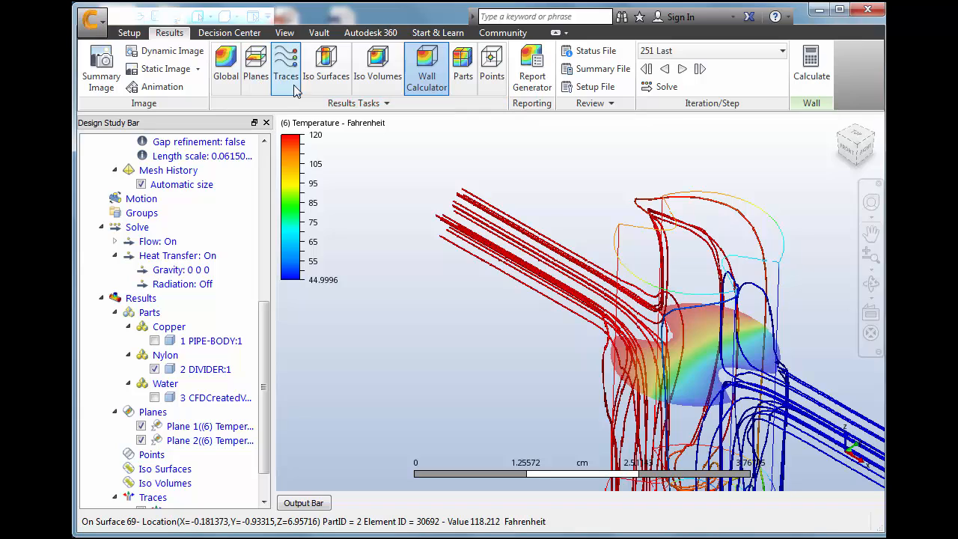
# Add a temperature iso volume and show the whole pipe assembly in the home view
pyautogui.click(380, 66)
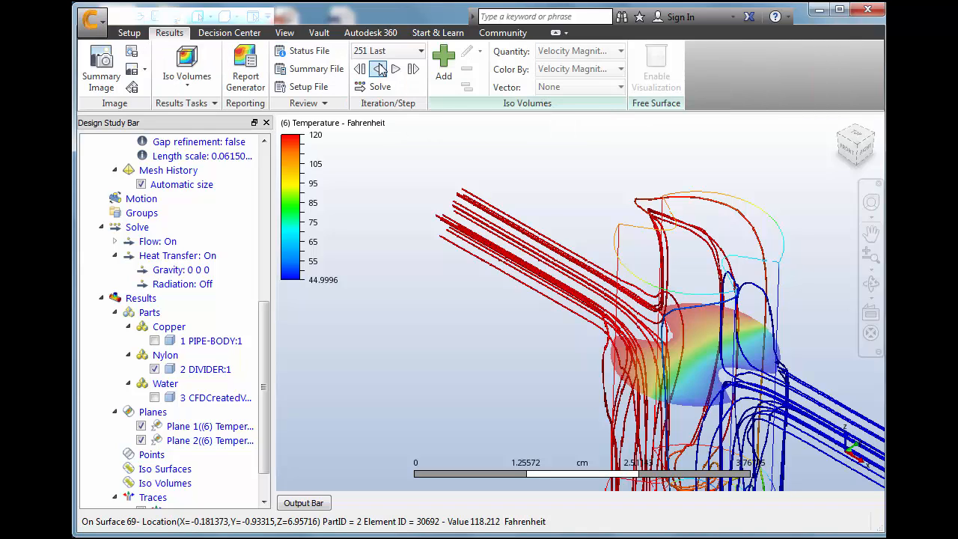
pyautogui.click(450, 60)
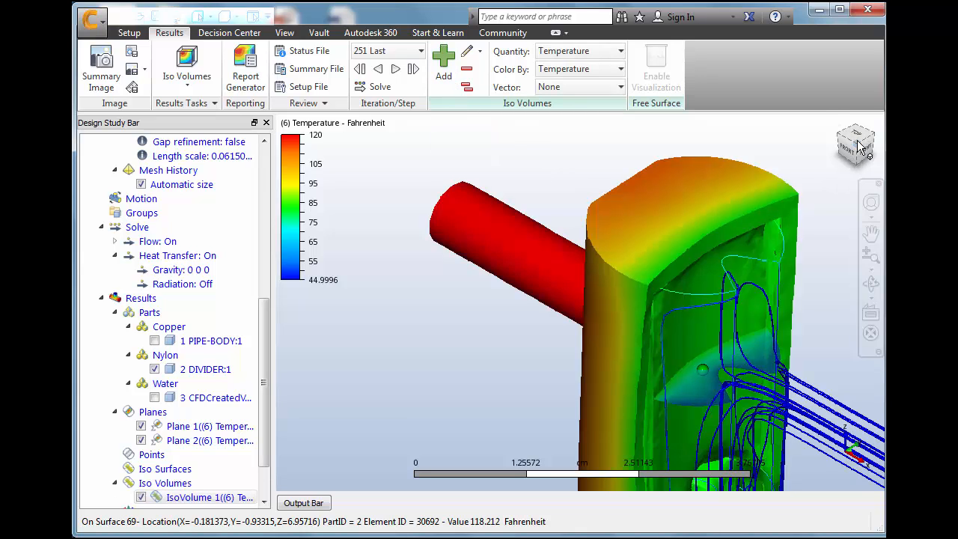
pyautogui.click(835, 122)
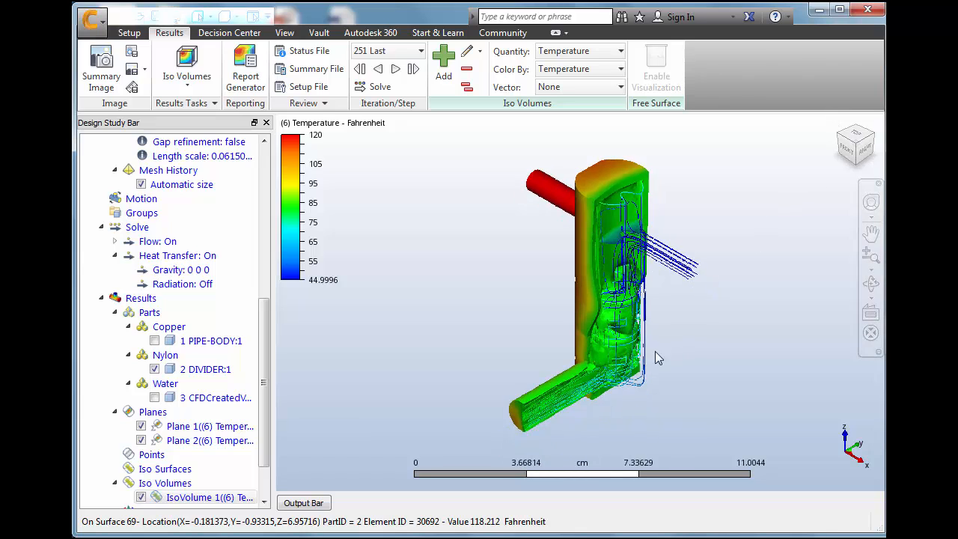
pyautogui.scroll(3, 609, 362)
pyautogui.scroll(-2, 609, 362)
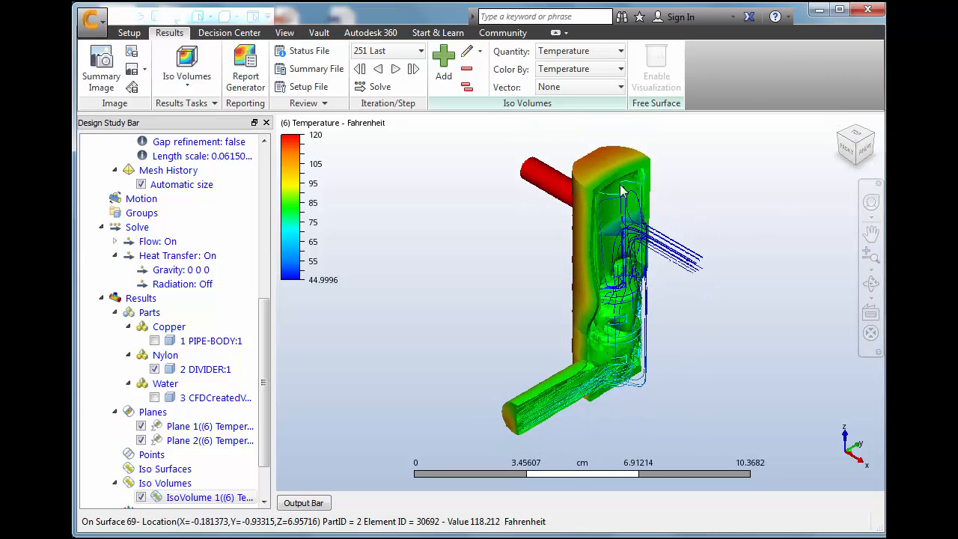
# Raise the temperature iso volume's minimum to 98.25, keeping its maximum at 120
pyautogui.click(467, 50)
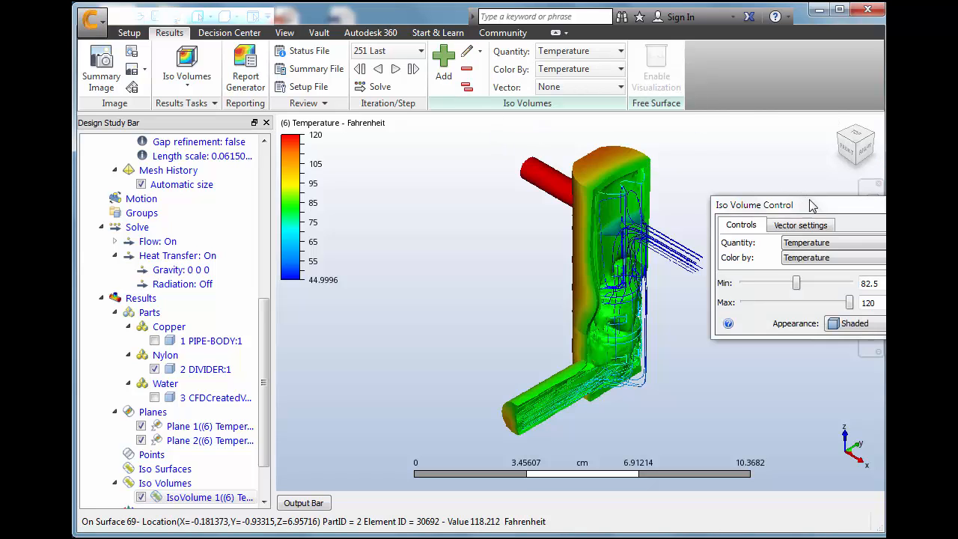
pyautogui.moveTo(811, 209); pyautogui.dragTo(256, 207)
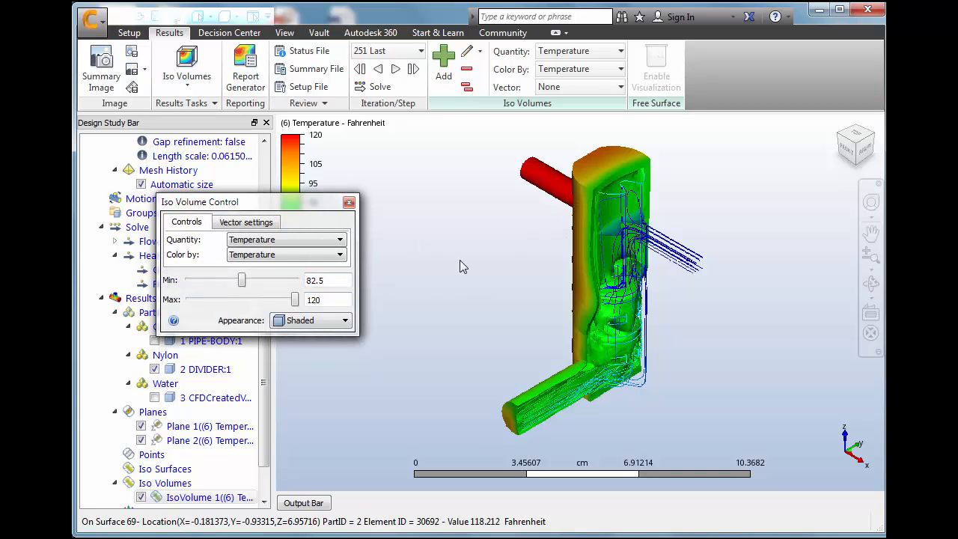
pyautogui.moveTo(297, 305)
pyautogui.mouseDown()
pyautogui.moveTo(264, 303)
pyautogui.moveTo(299, 301)
pyautogui.mouseUp()
pyautogui.moveTo(243, 281); pyautogui.dragTo(268, 281)
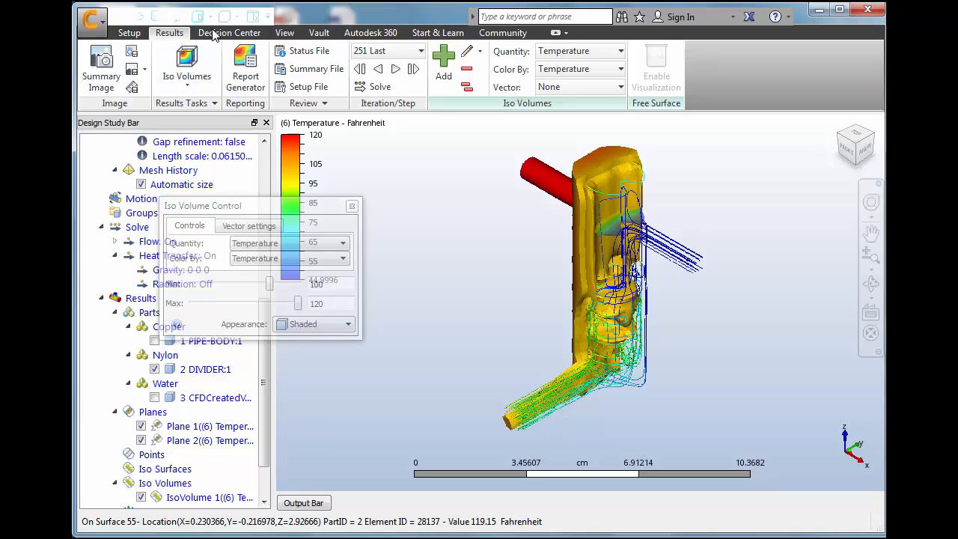
# Update all summary items in the Decision Center and compare Image 02 between Scenario 1 and Scenario 2
pyautogui.click(228, 33)
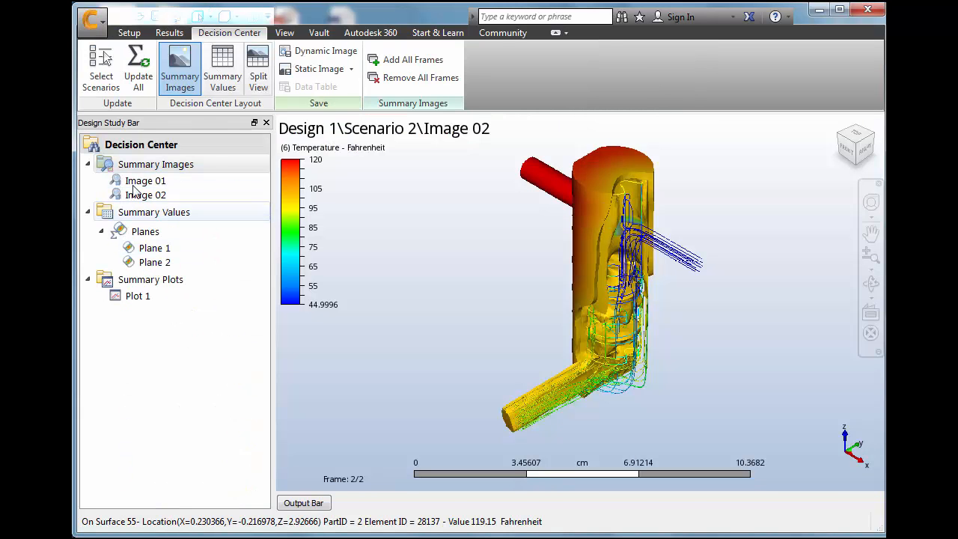
pyautogui.click(138, 66)
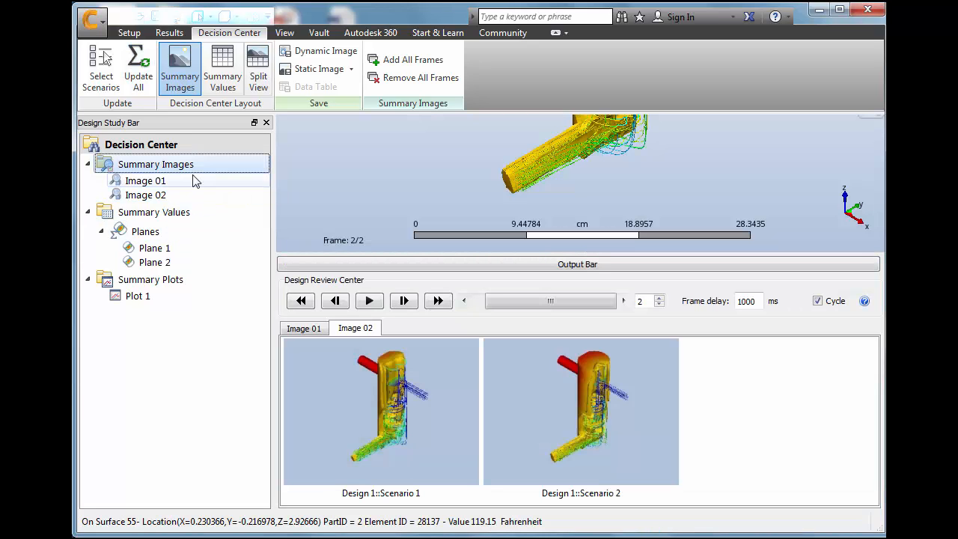
pyautogui.click(404, 418)
pyautogui.click(562, 426)
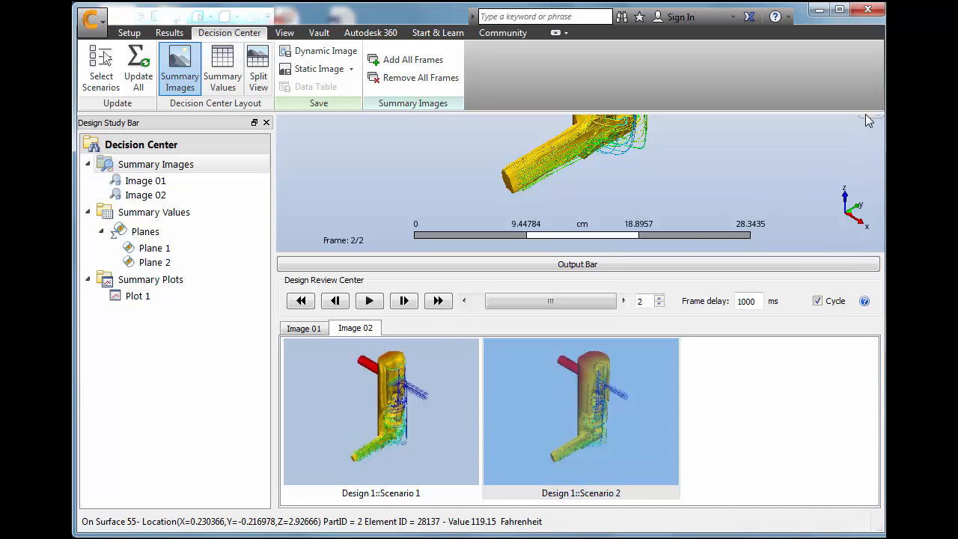
# Examine summary images Image 01 and Image 02, stepping between the frames of both scenarios
pyautogui.click(160, 181)
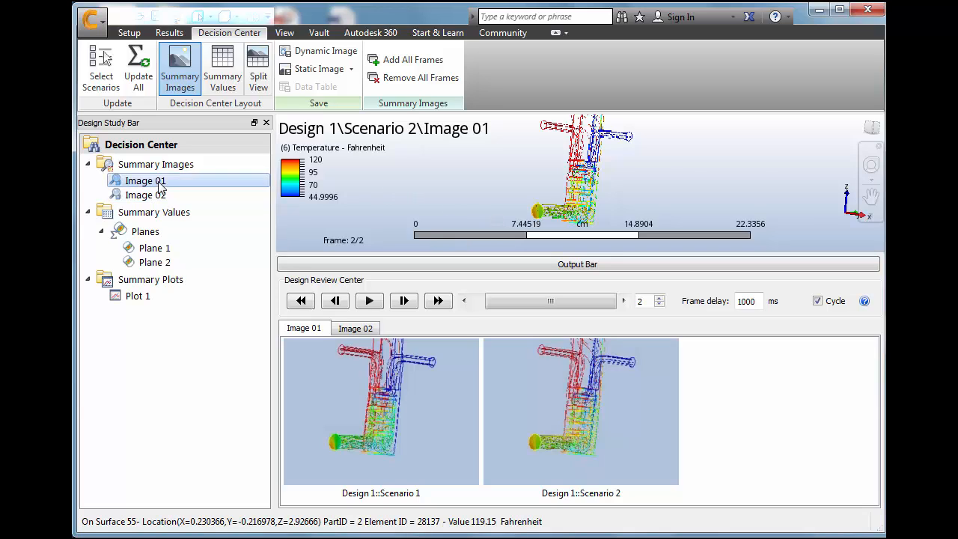
pyautogui.click(869, 125)
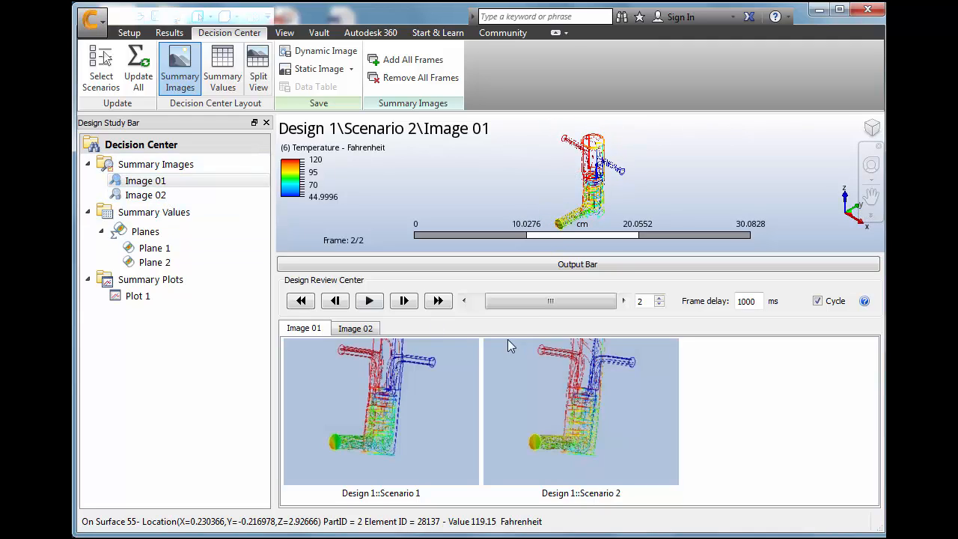
pyautogui.moveTo(540, 302); pyautogui.dragTo(563, 303)
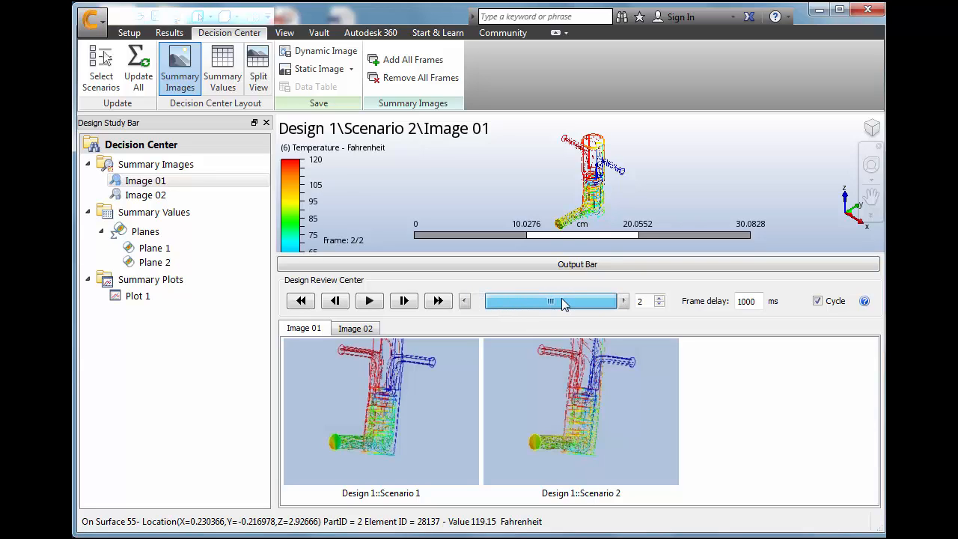
pyautogui.click(144, 197)
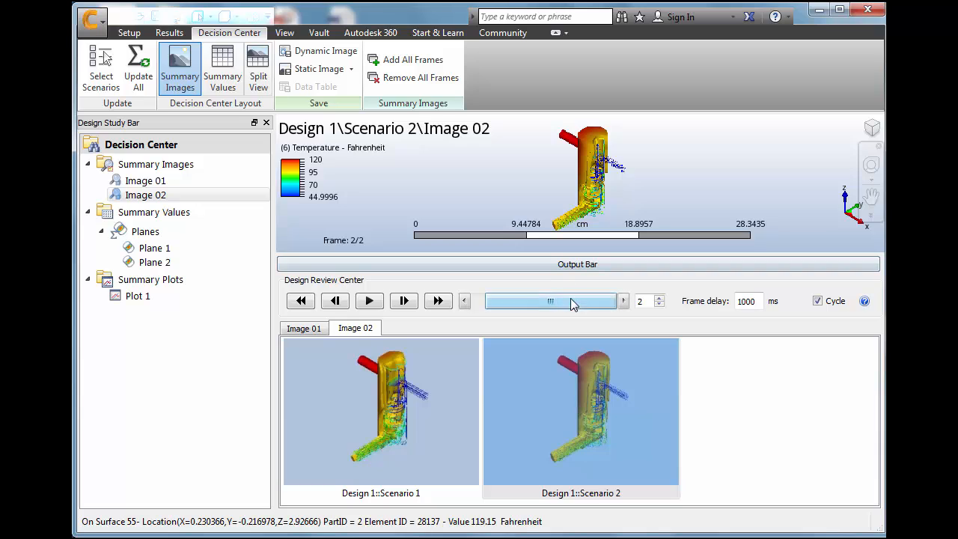
pyautogui.moveTo(564, 305); pyautogui.dragTo(610, 305)
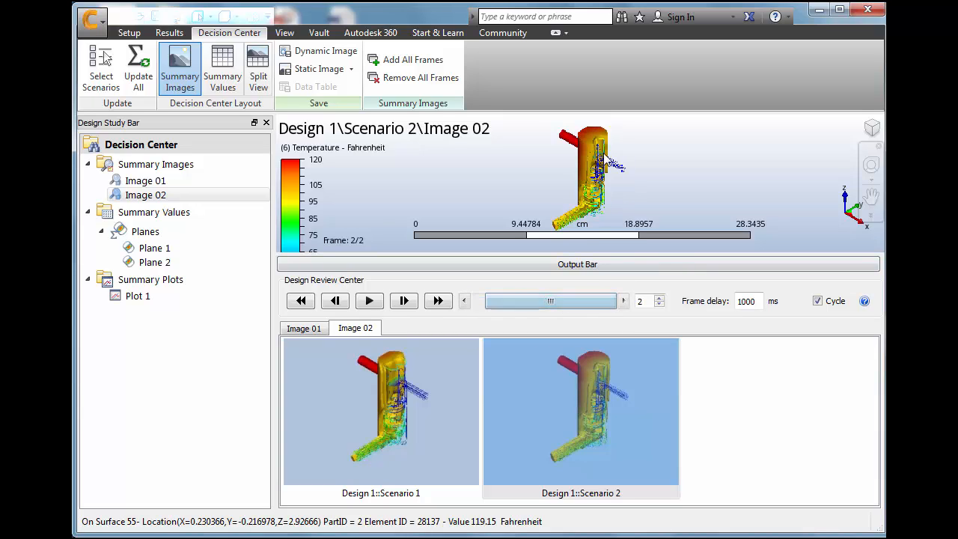
# Show the planes' summary values for both scenarios and set the temperature unit to Fahrenheit
pyautogui.click(152, 233)
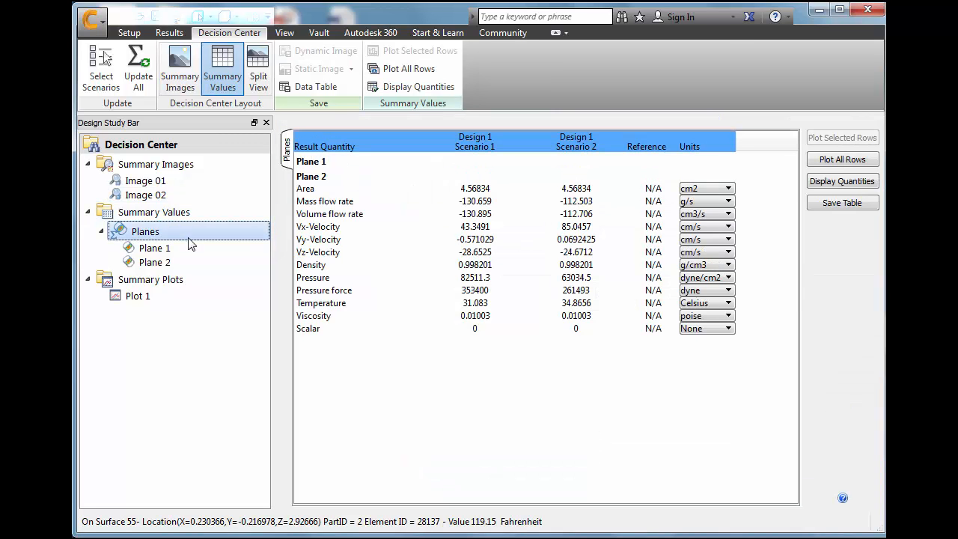
pyautogui.click(185, 248)
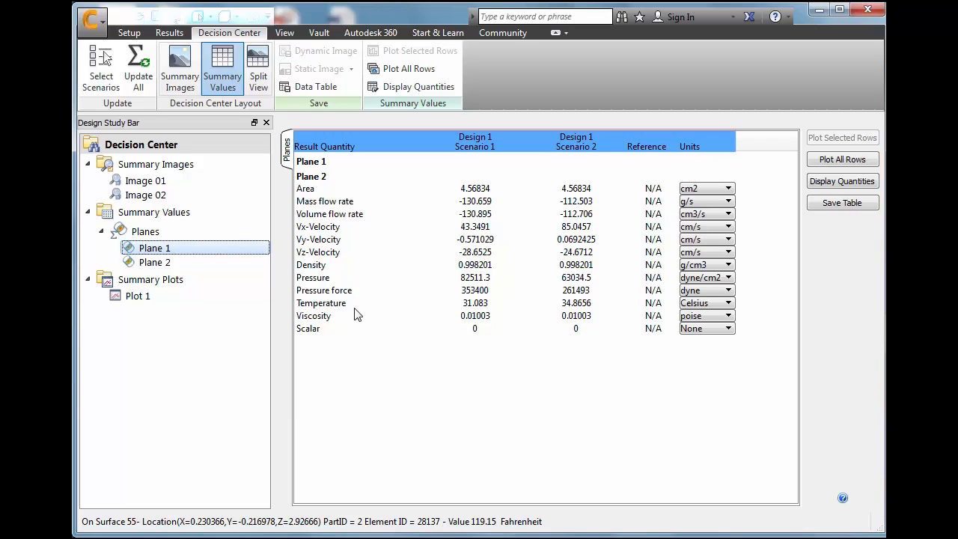
pyautogui.click(713, 304)
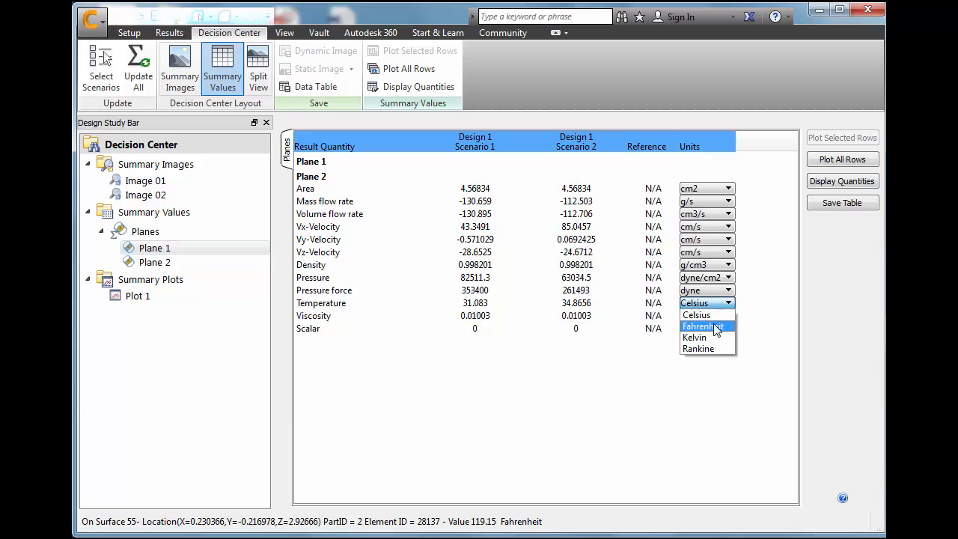
pyautogui.click(704, 326)
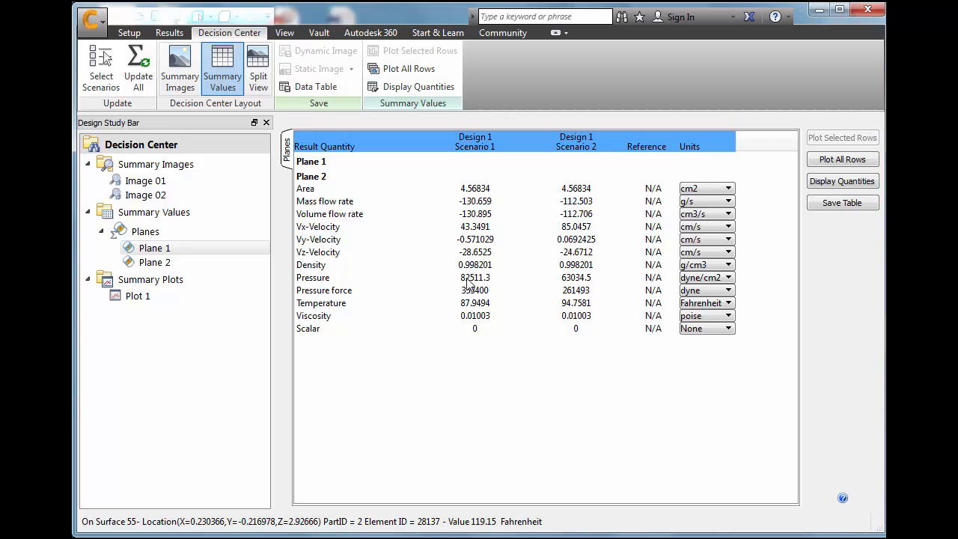
# Check the Plane 2 summary entry and view summary plot Plot 1 comparing both scenarios' temperature curves, closing the plot window
pyautogui.click(166, 263)
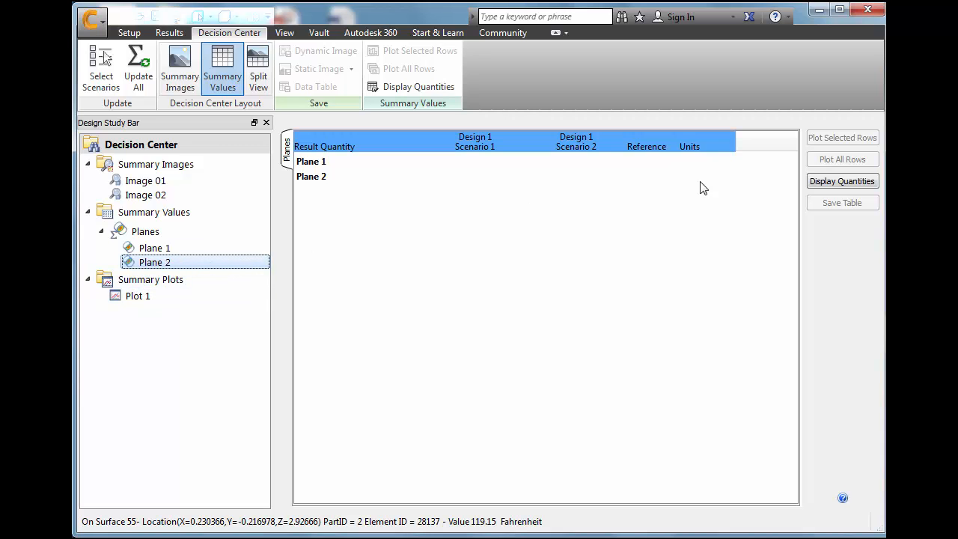
pyautogui.click(137, 297)
pyautogui.doubleClick(137, 298)
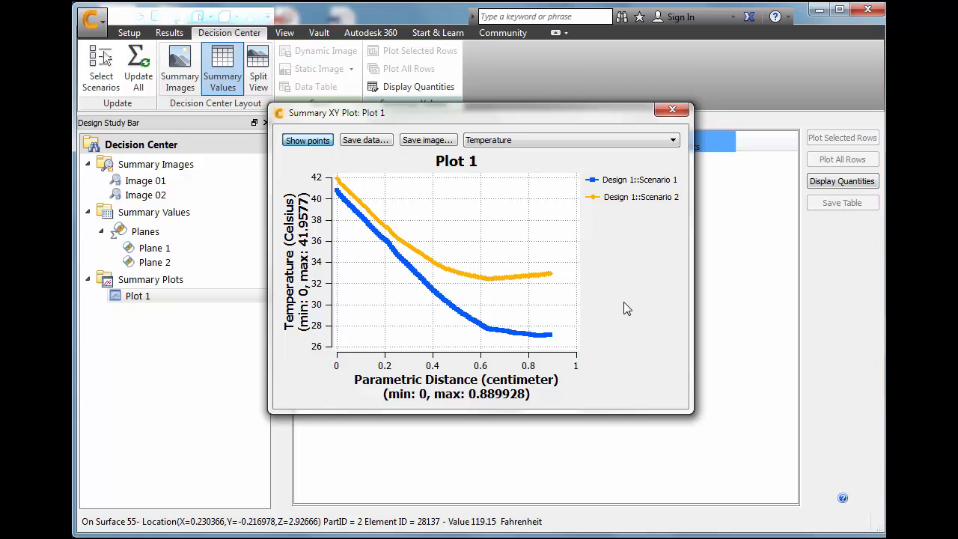
pyautogui.click(672, 112)
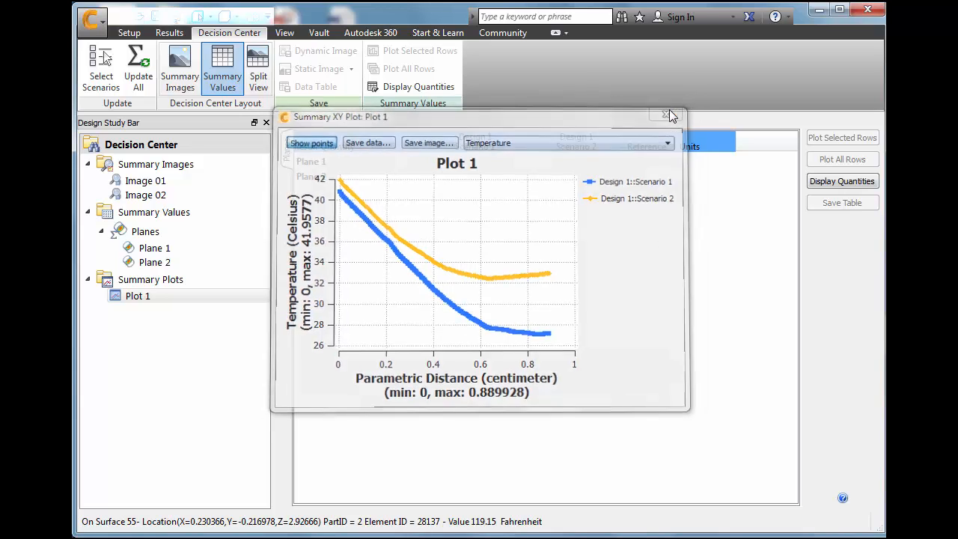